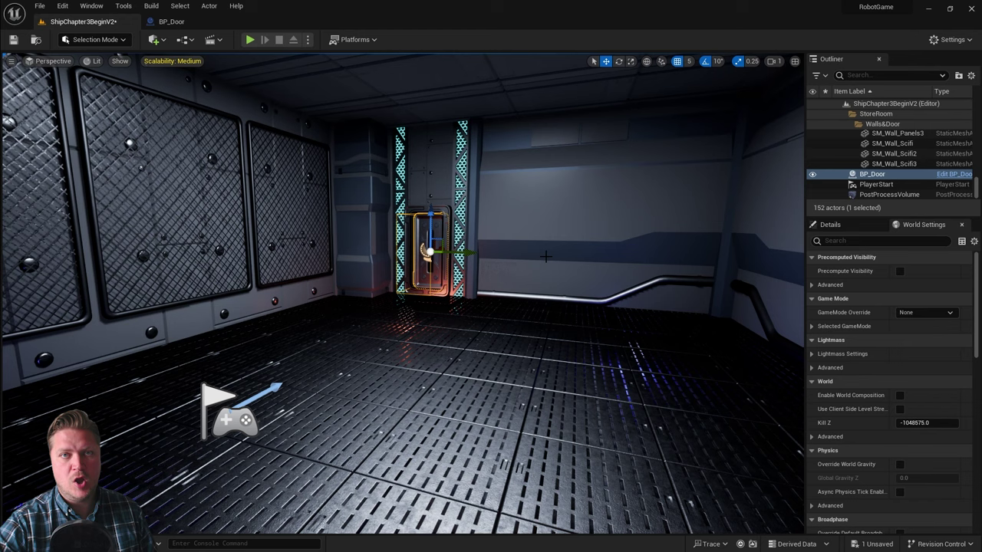
Step: In BP_Door's Event Graph, move the Door and Set Relative Location nodes further right
left_click(173, 21)
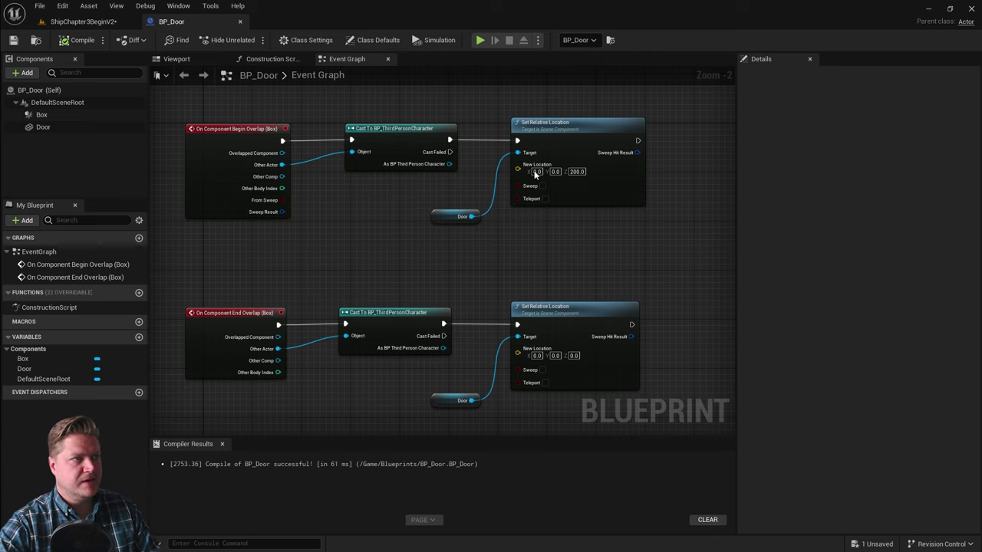
scroll(591, 269, "down", 2)
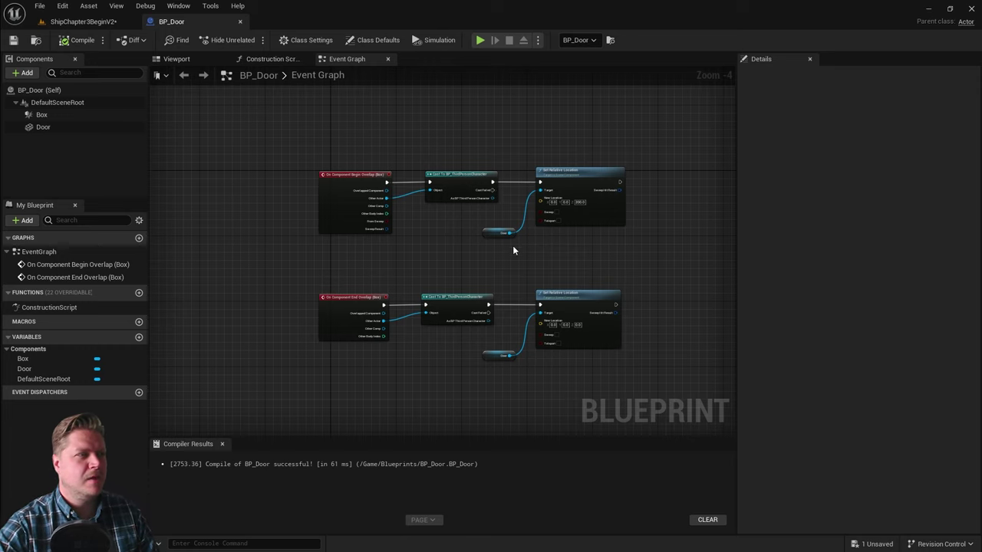
left_click(493, 232)
left_click(578, 173, "ctrl")
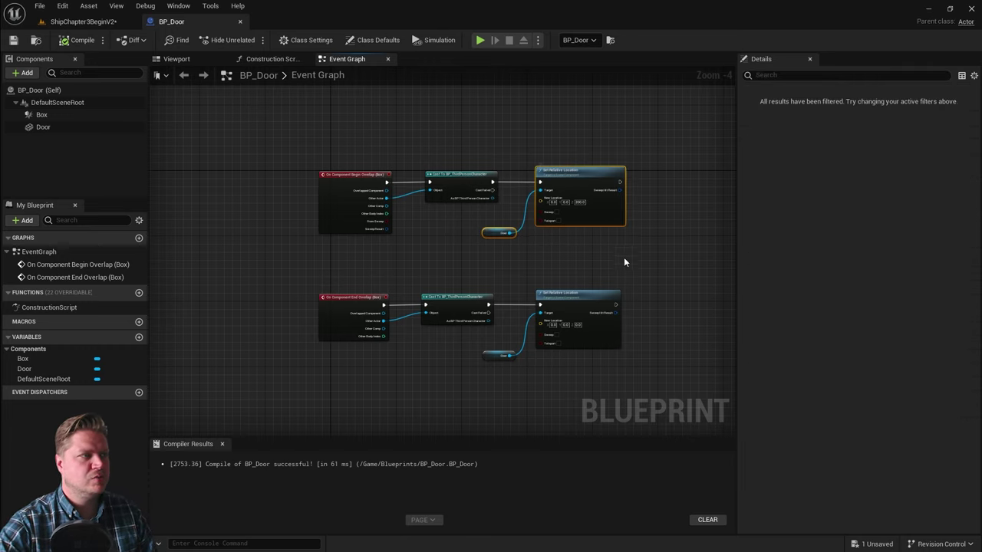
right_click_drag(625, 263, 487, 278)
left_click_drag(453, 186, 698, 181)
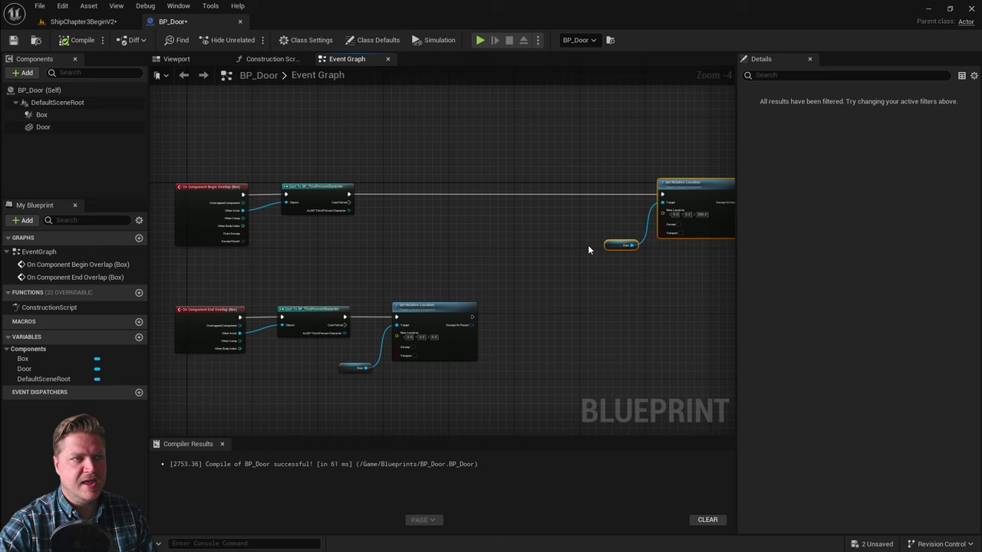
Step: Set New Location Z to 0 and split the New Location pin into X, Y, Z
scroll(589, 245, "up", 2)
right_click_drag(697, 264, 511, 288)
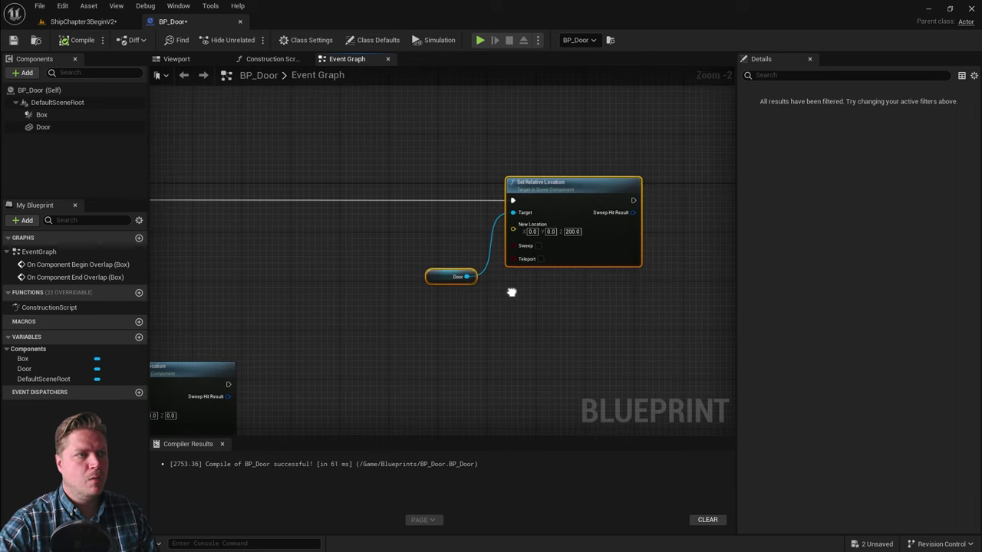
left_click(570, 232)
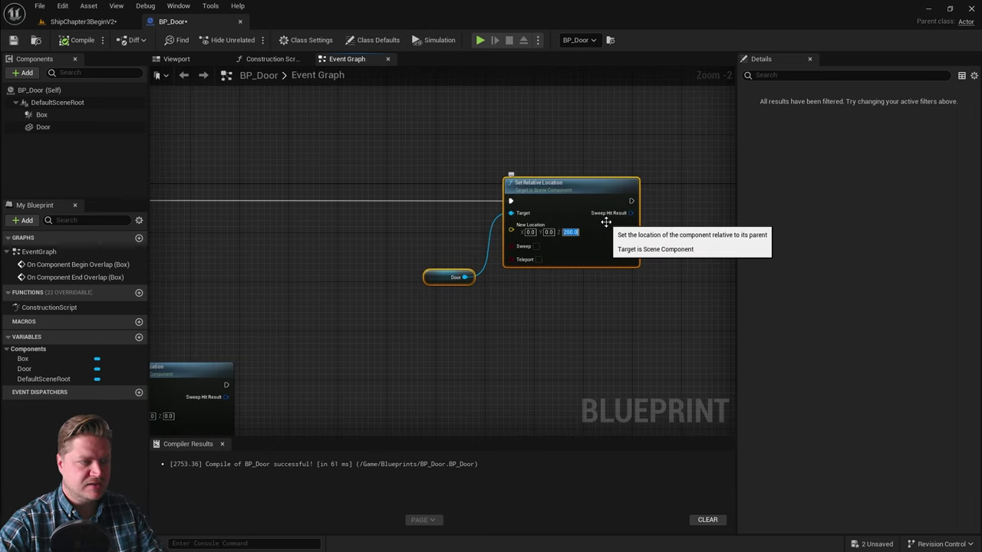
type("0")
key("Return")
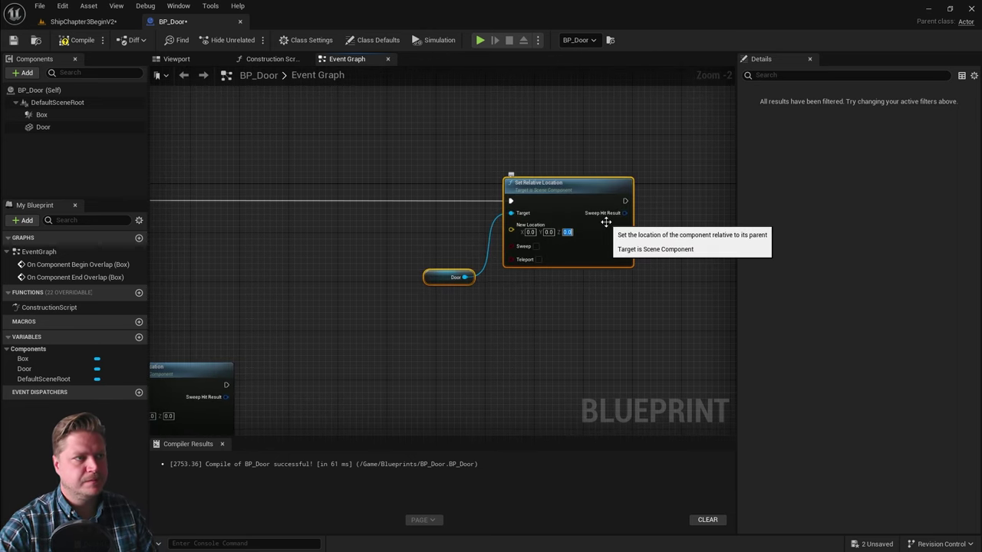
right_click(512, 230)
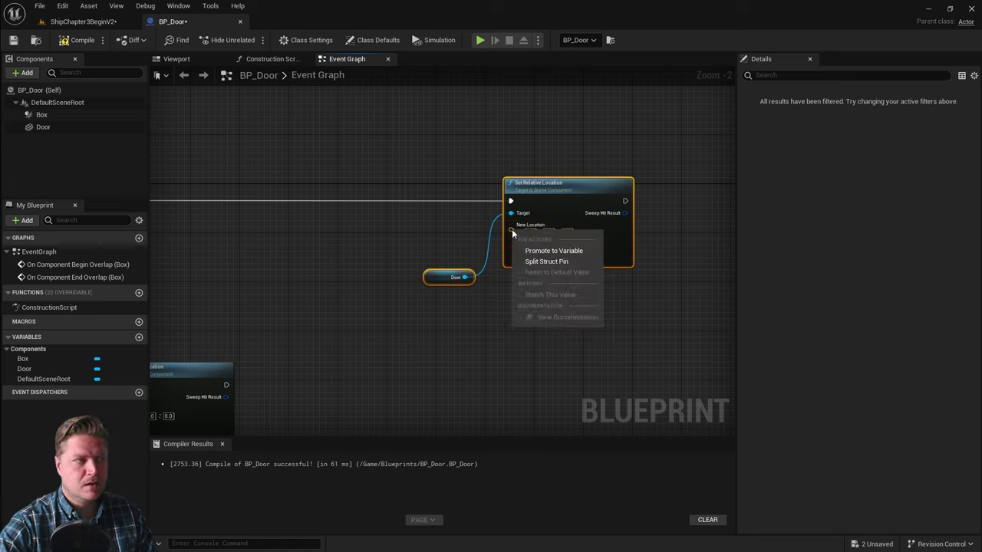
left_click(565, 261)
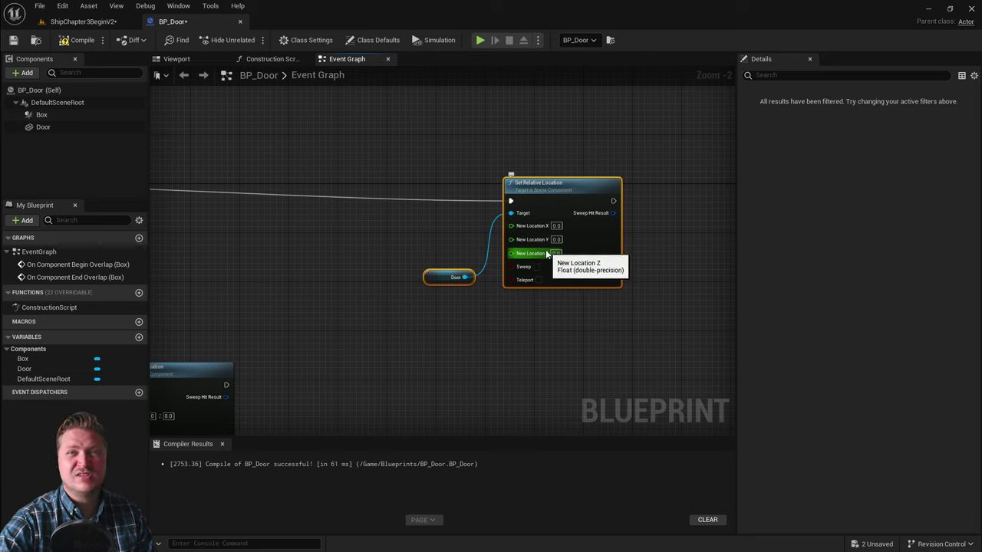
Step: Reposition the Door node and bring the Cast To BP_ThirdPersonCharacter nodes into view
left_click_drag(448, 277, 442, 301)
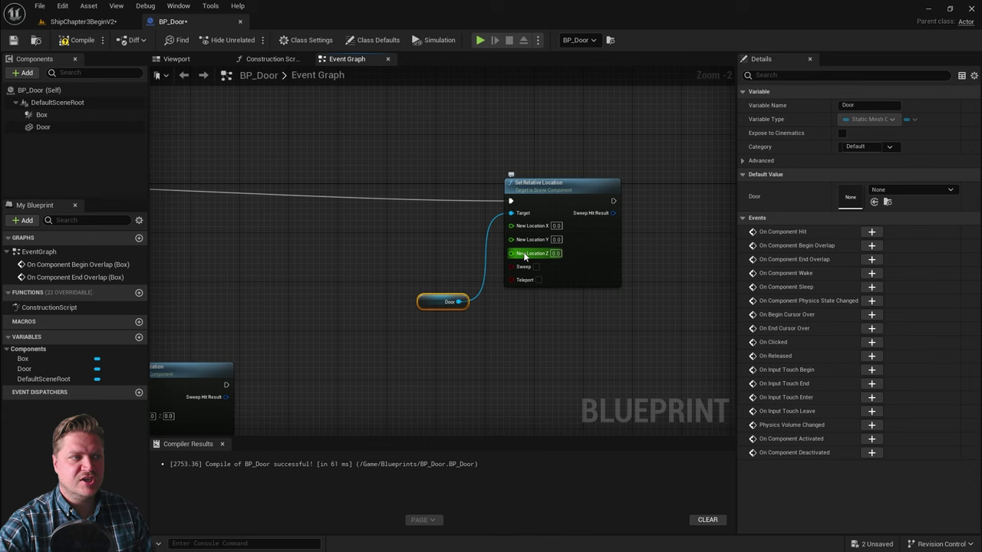
right_click_drag(525, 257, 625, 182)
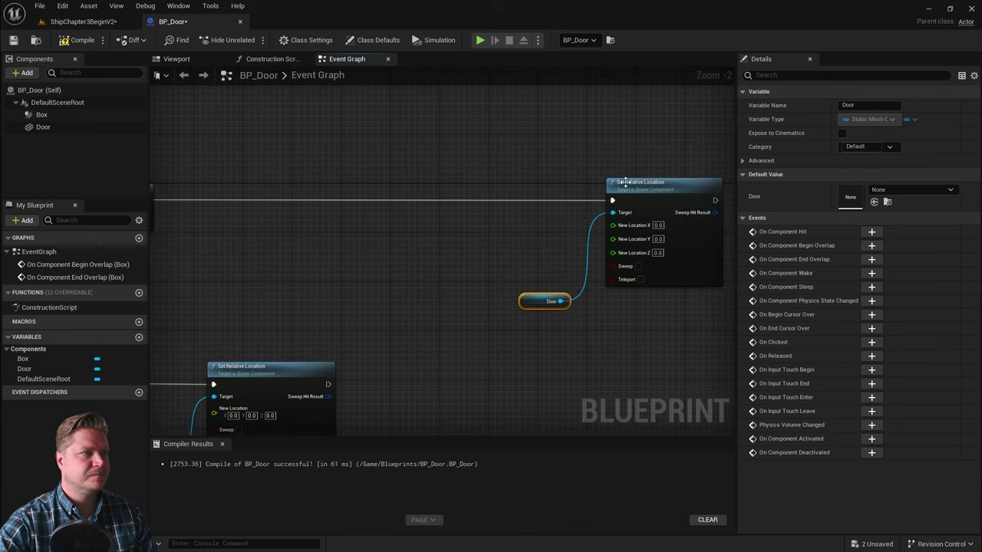
right_click_drag(361, 248, 461, 244)
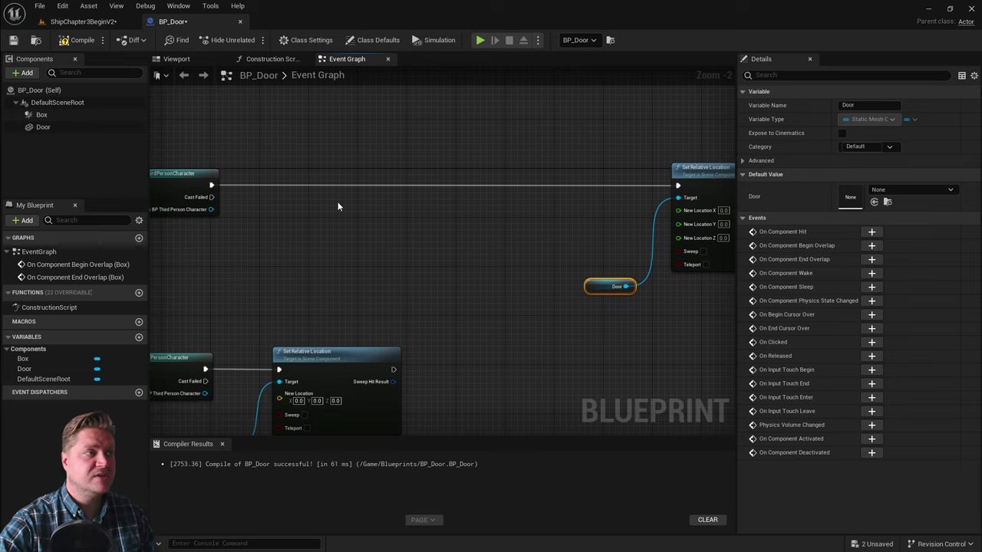
Step: Add a Timeline node named DoorMovement and place it between the cast and Set Relative Location
right_click(321, 153)
type("timeline")
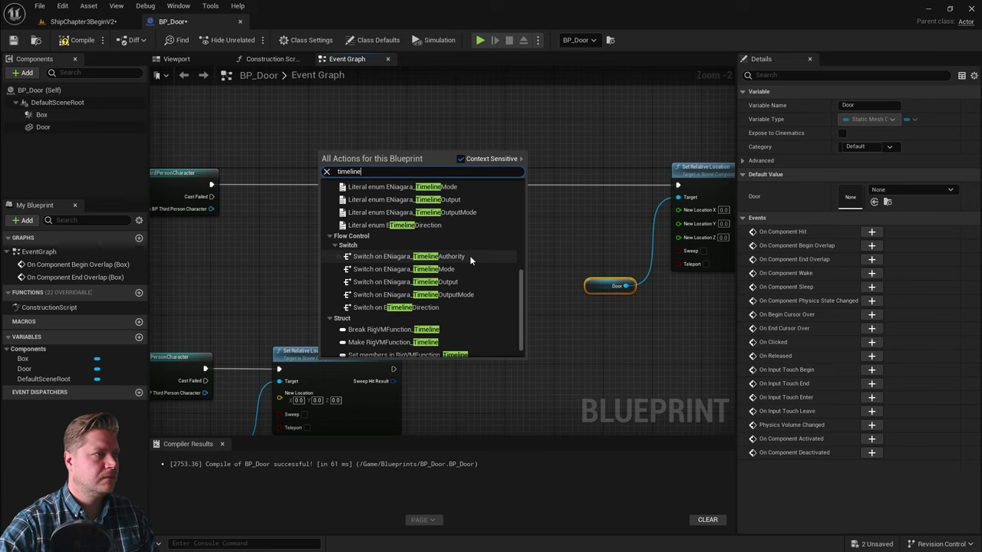
scroll(467, 255, "down", 1)
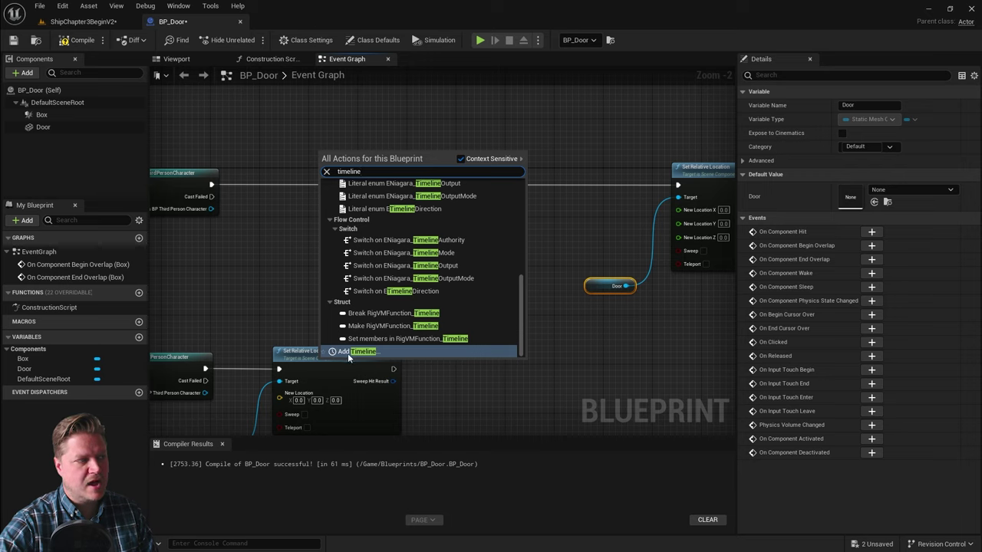
left_click(356, 351)
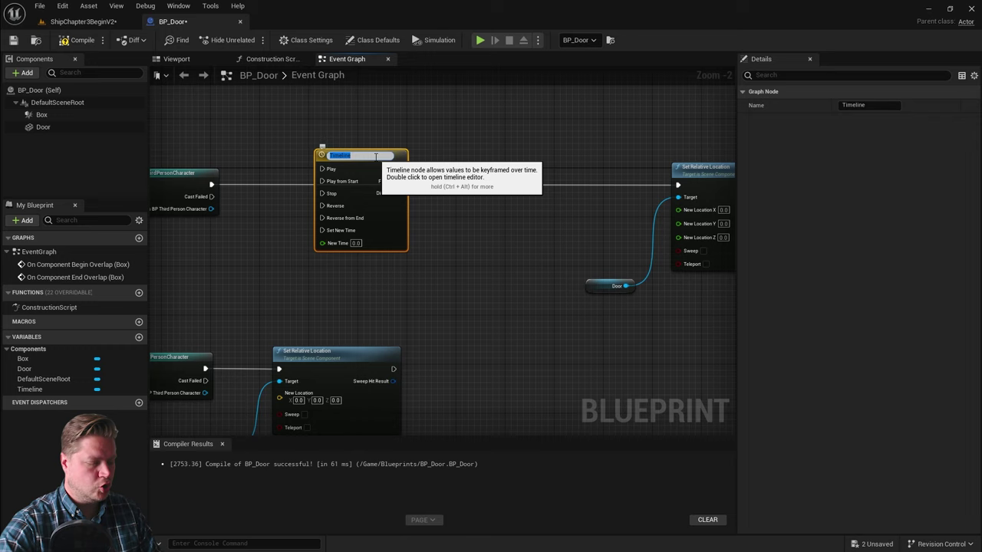
type("Ooor")
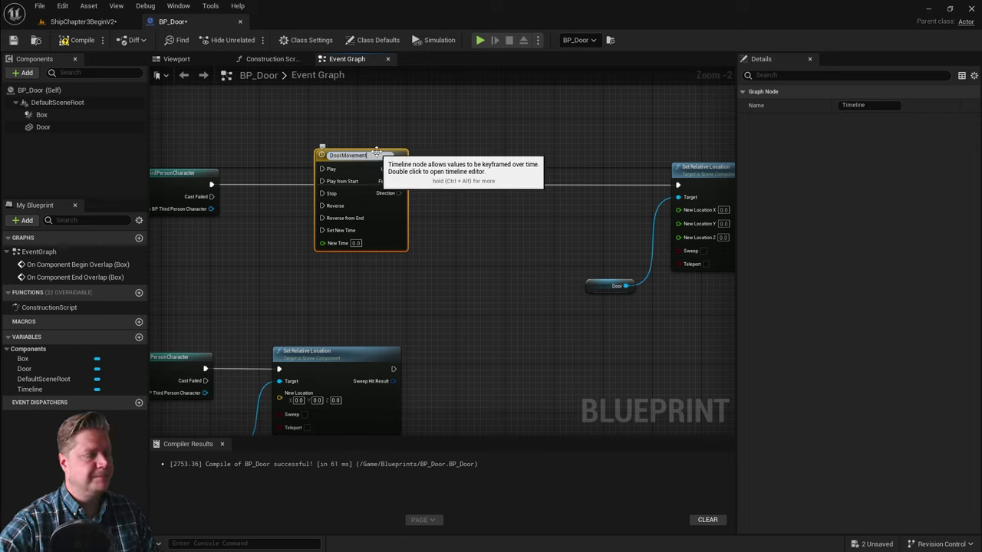
key("Return")
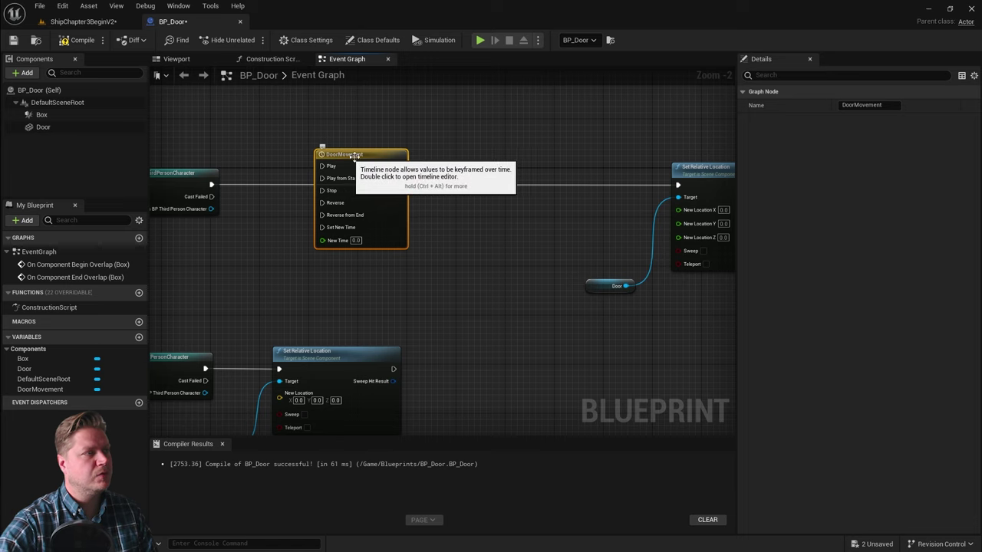
left_click_drag(360, 152, 364, 154)
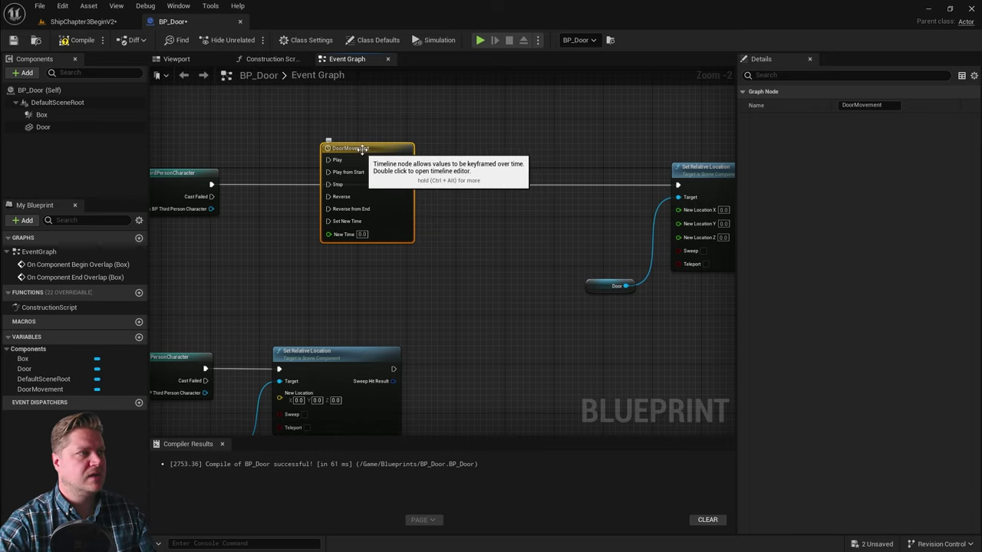
Step: Give the DoorMovement timeline a float track named DoorMovement and a length of 0.75
double_click(364, 148)
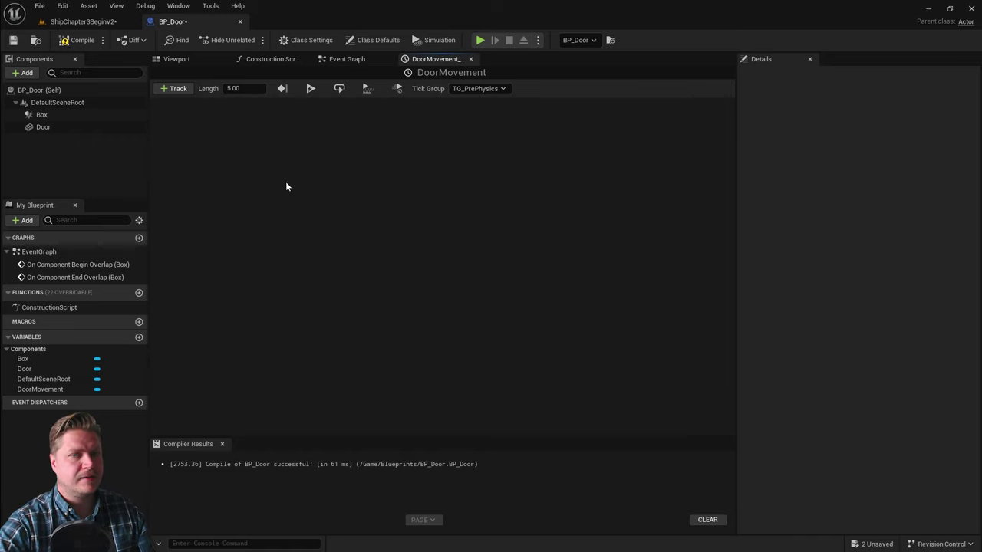
left_click(174, 88)
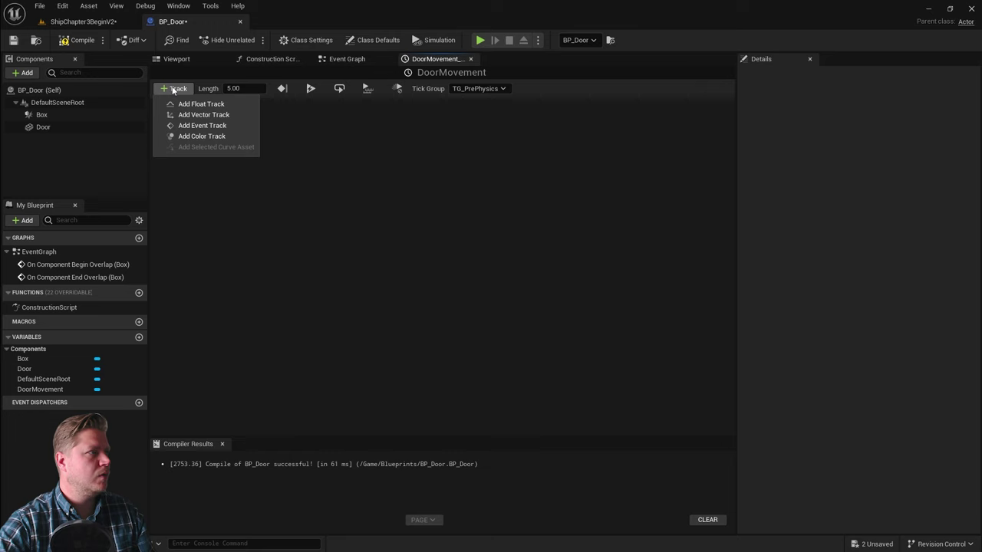
left_click(201, 104)
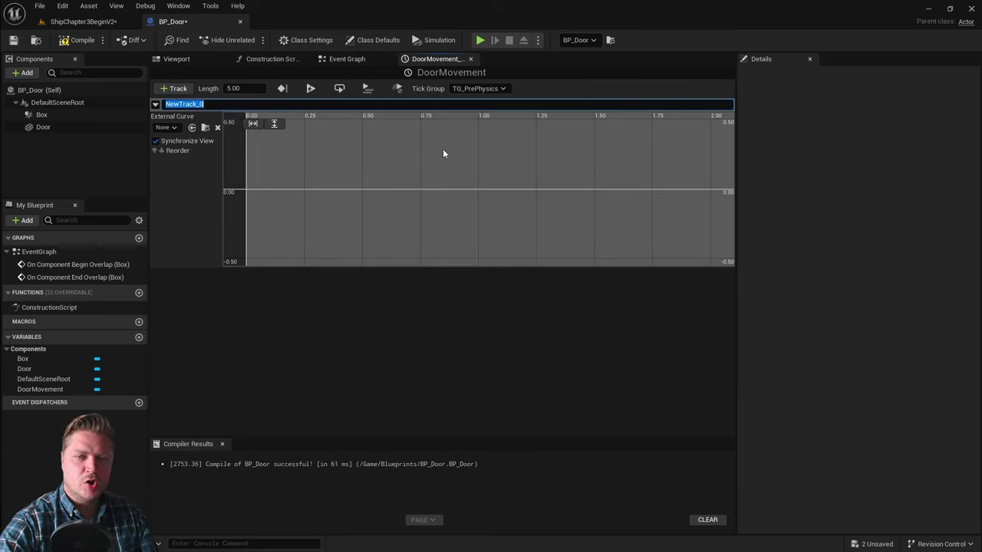
type("DoorMovement")
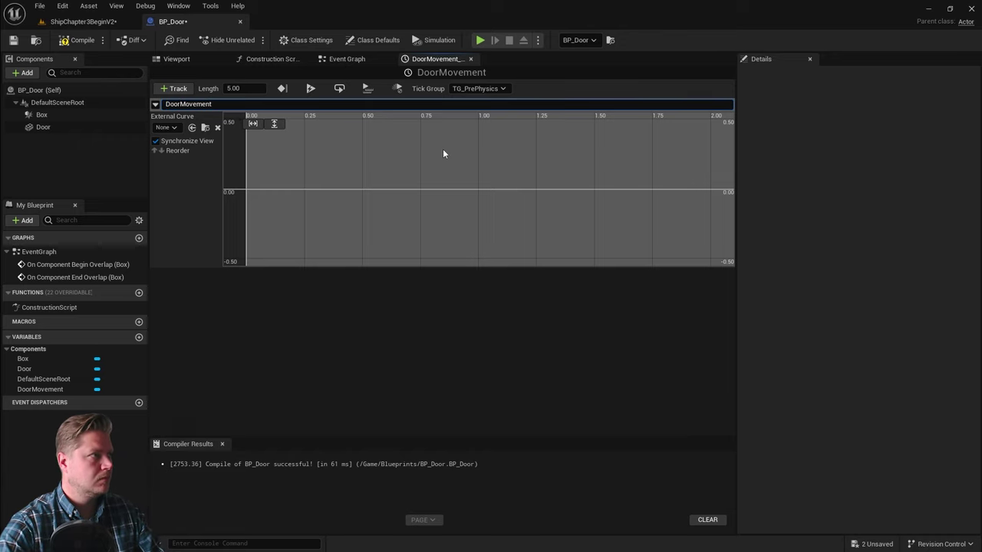
key("Return")
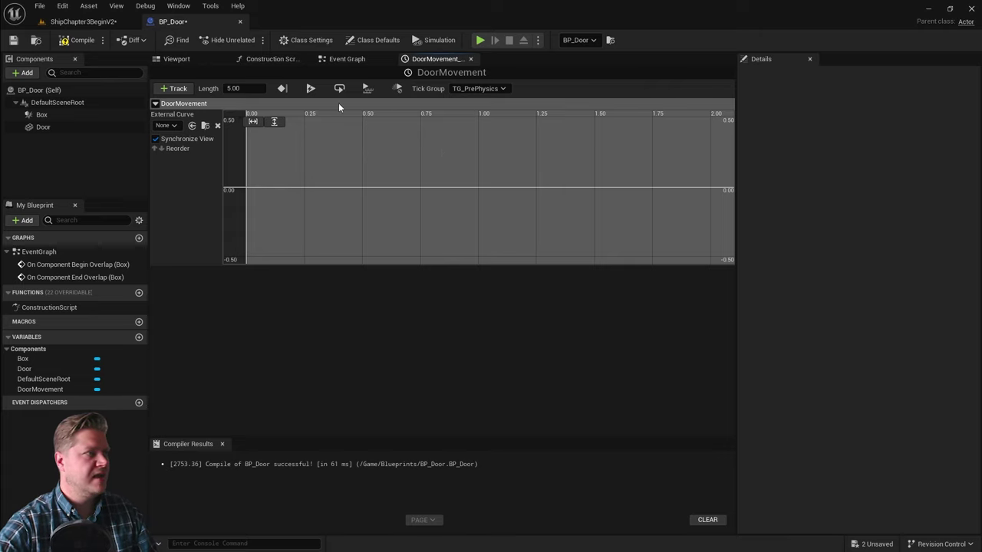
left_click(233, 88)
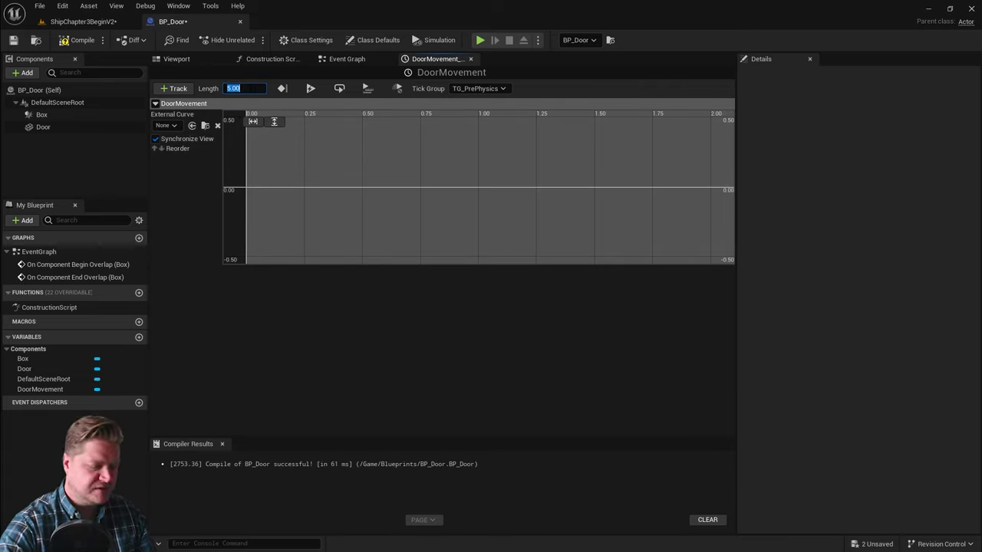
type("0")
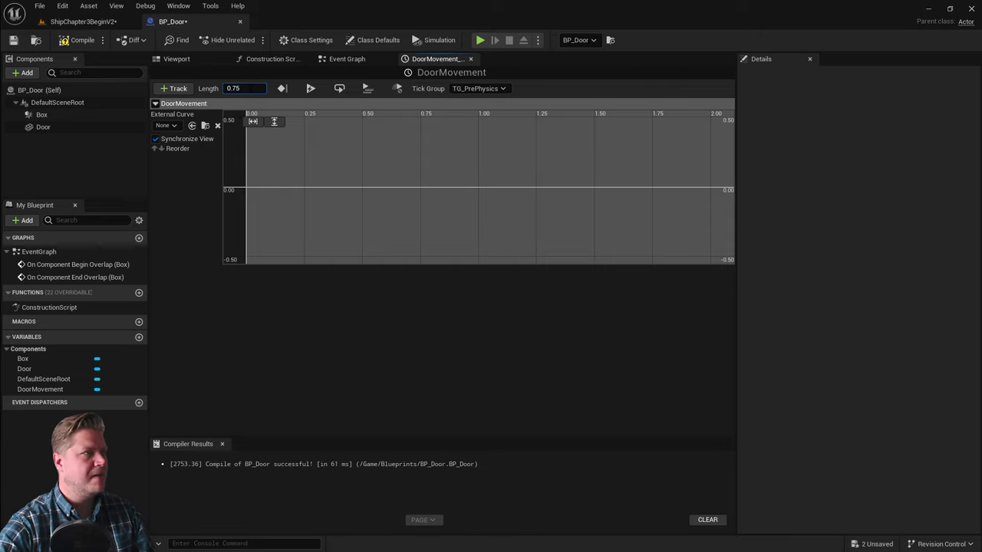
type(".75")
key("Return")
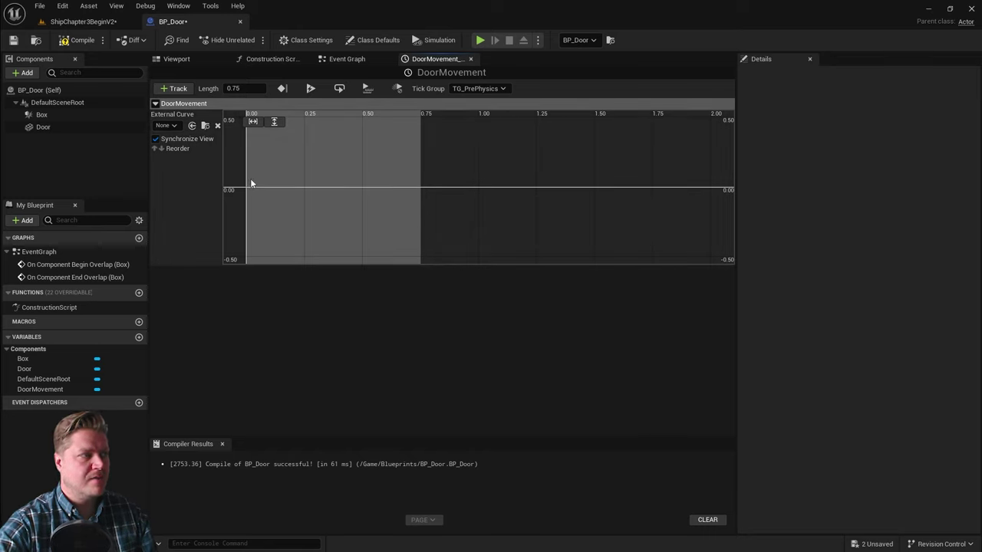
Step: Add a first key to the DoorMovement curve at time 0 with value 0
right_click(251, 182)
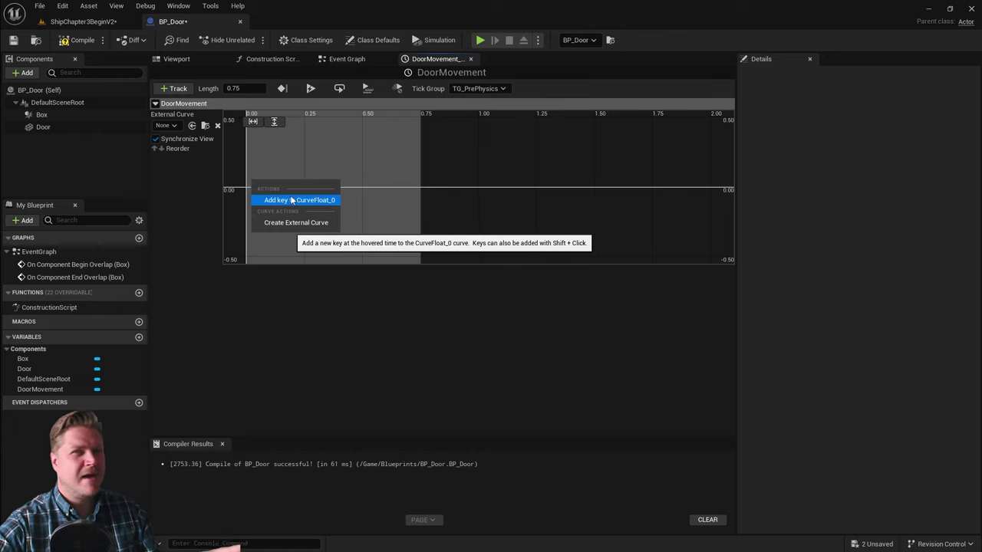
left_click(292, 199)
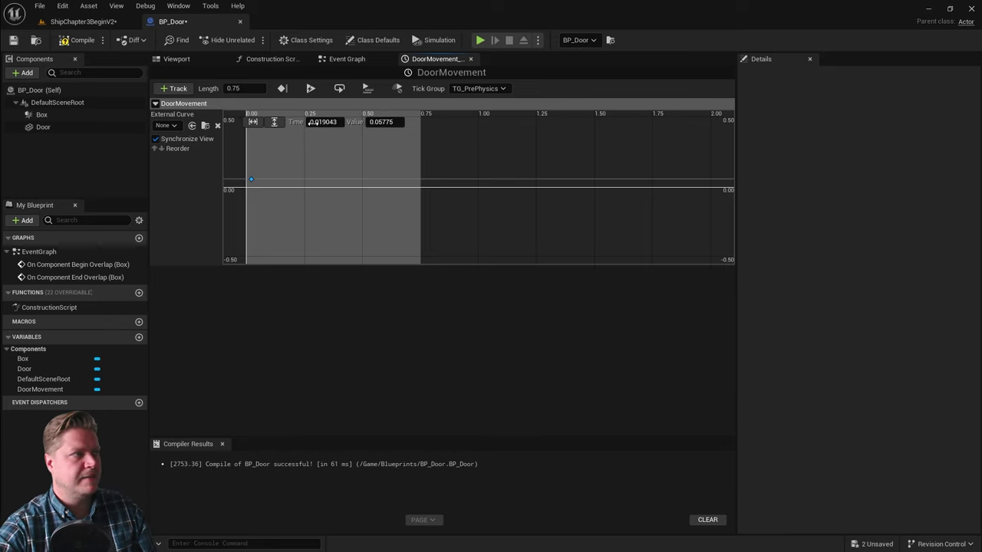
left_click(331, 122)
type("0")
key("Tab")
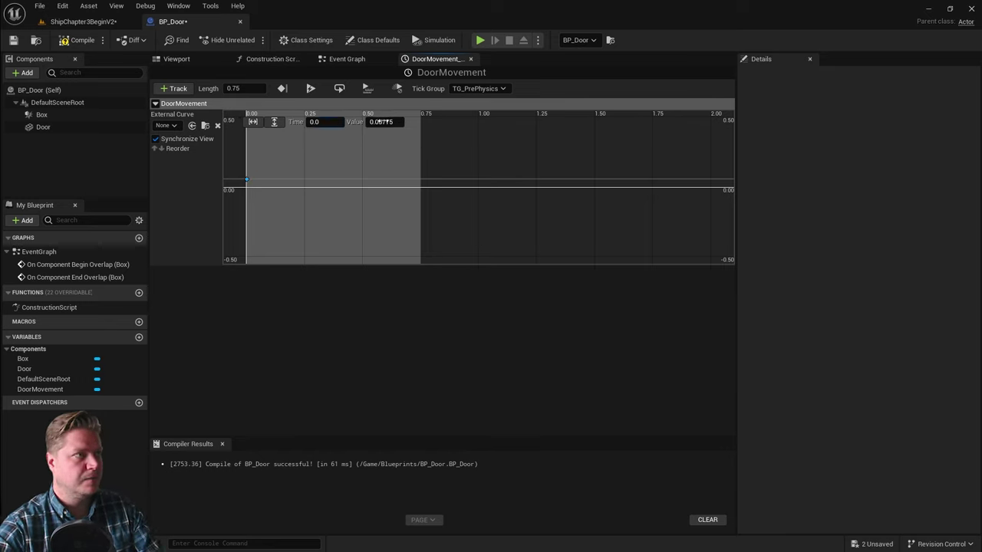
type("0")
key("Return")
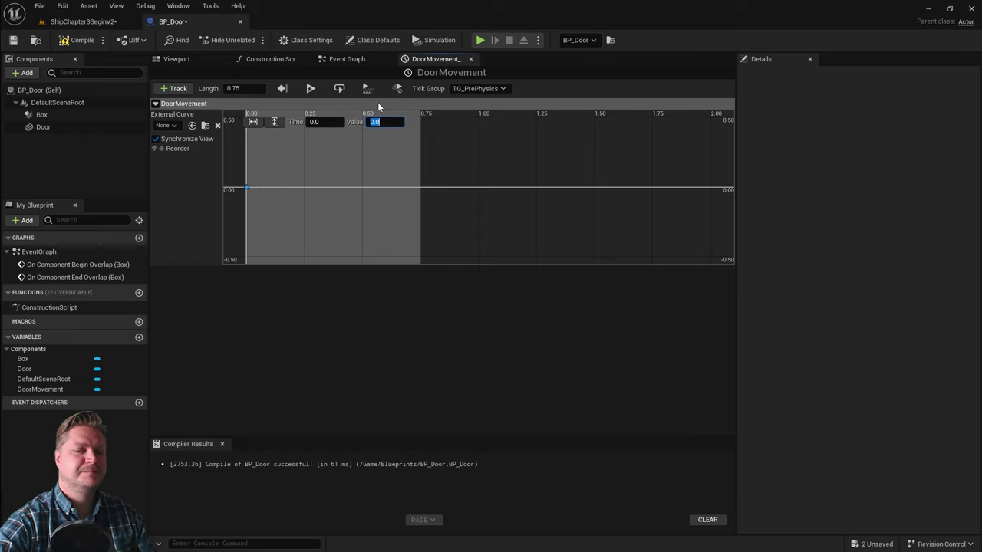
Step: Add a second key at time 0.75 with value 200 and fit the curve in view
right_click(357, 177)
left_click(399, 197)
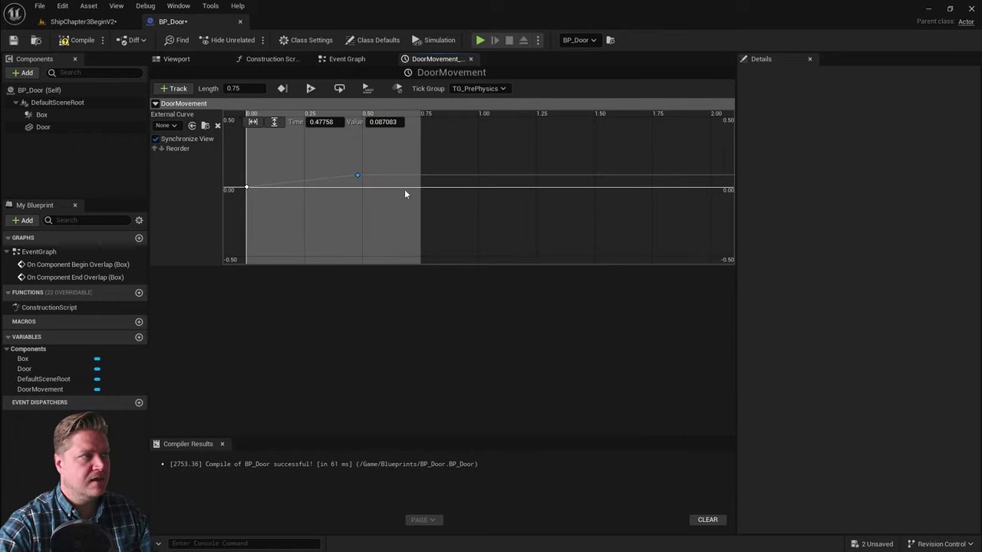
left_click(326, 122)
type("0")
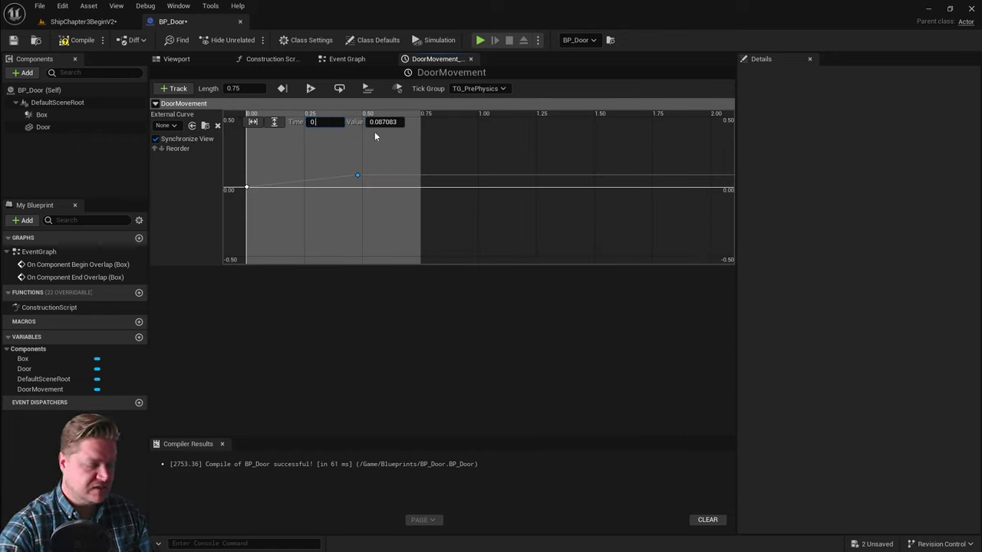
type(".75")
key("Return")
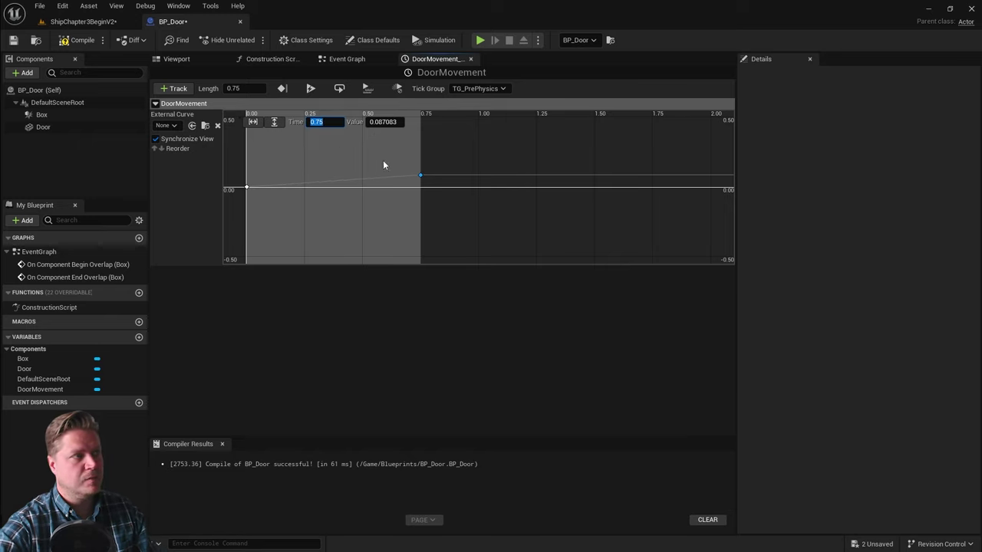
left_click(382, 122)
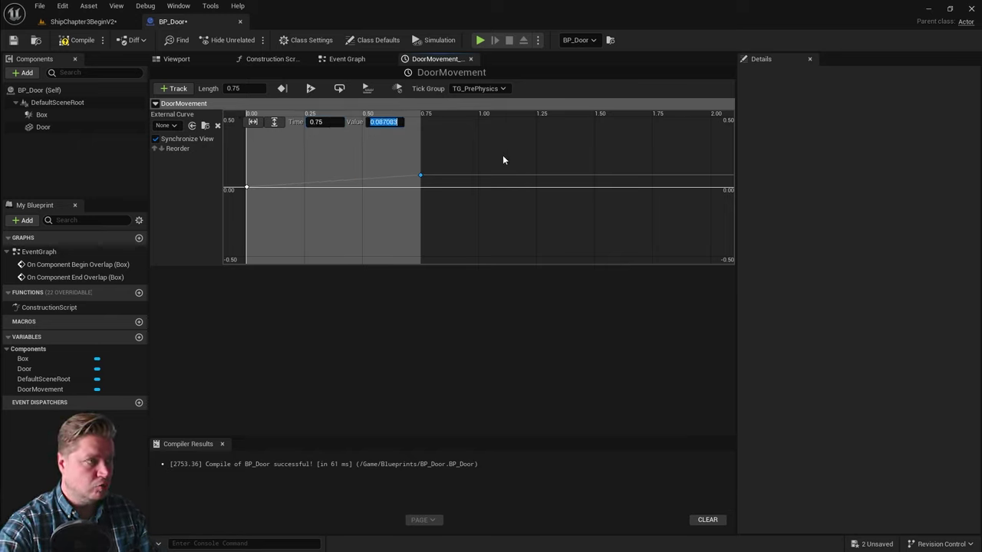
type("200")
key("Return")
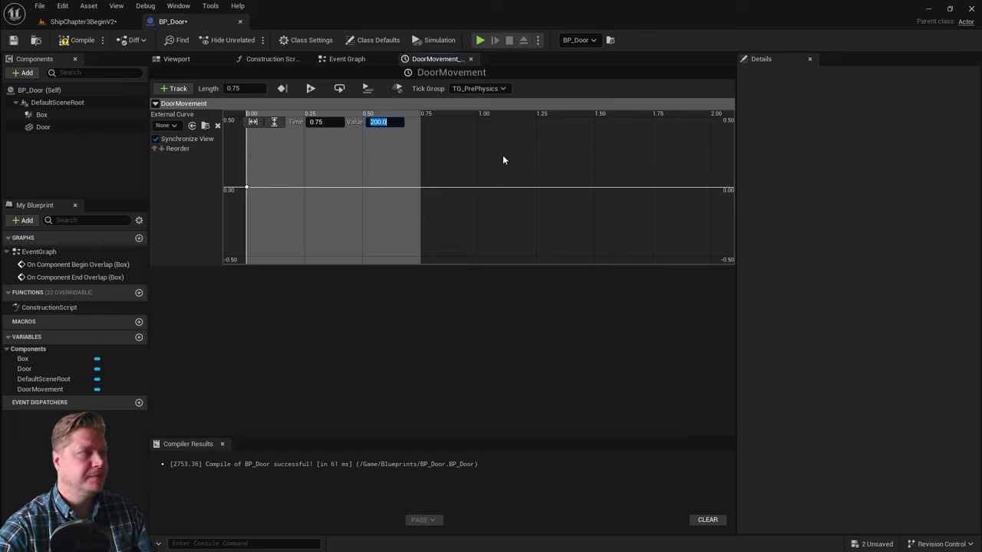
left_click(503, 160)
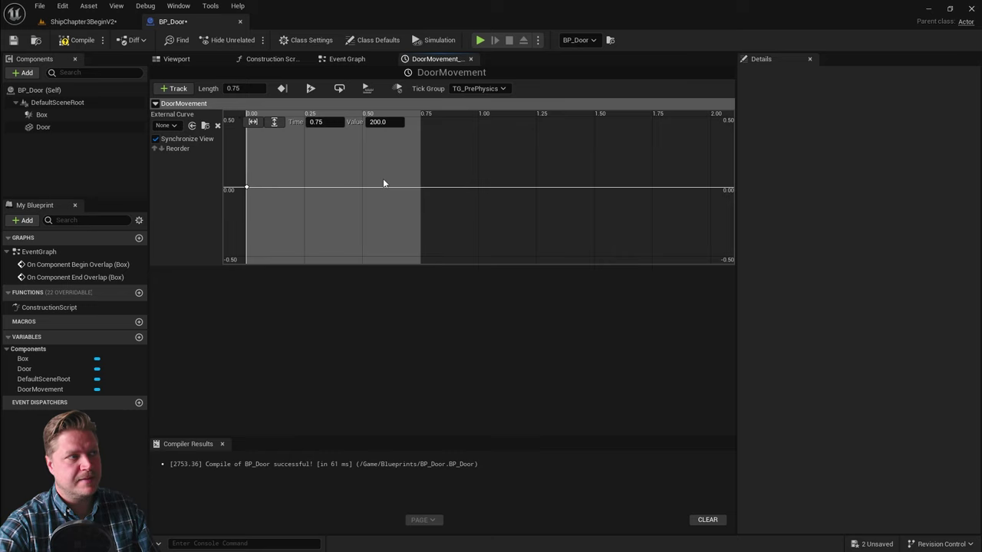
left_click(364, 165)
key("f")
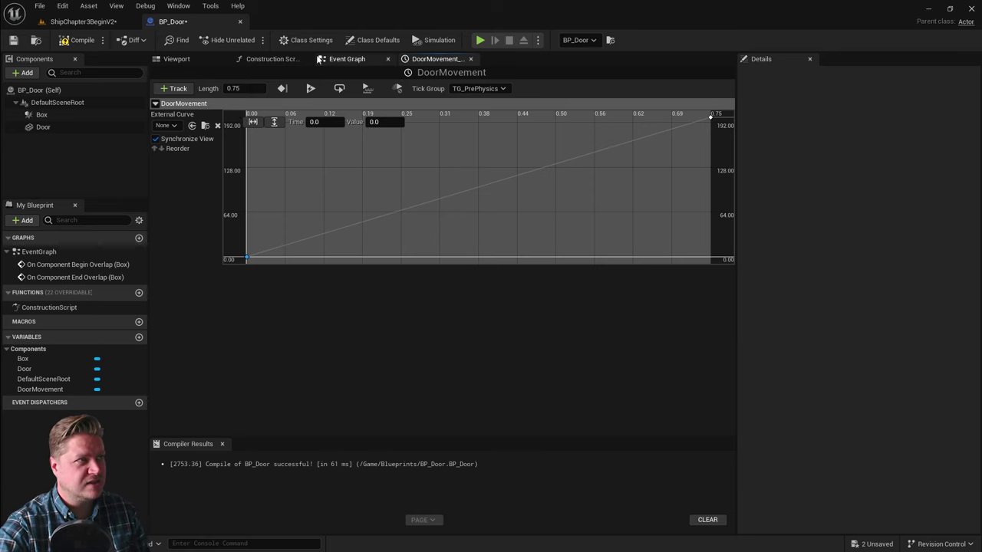
Step: Wire the overlap cast's exec output to DoorMovement's Play from Start
left_click(347, 58)
left_click_drag(387, 153, 361, 169)
right_click_drag(270, 227, 381, 203)
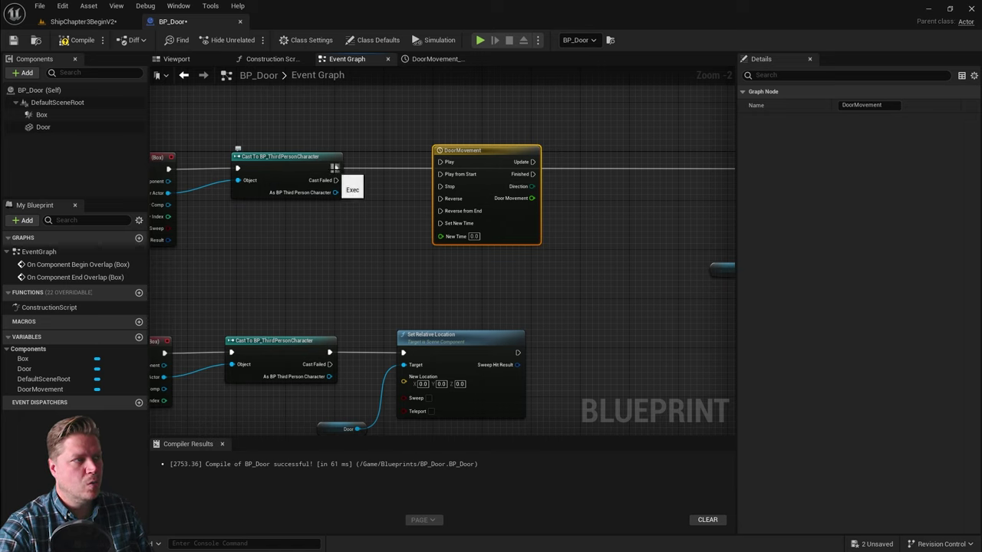
left_click_drag(335, 167, 440, 173)
double_click(464, 149)
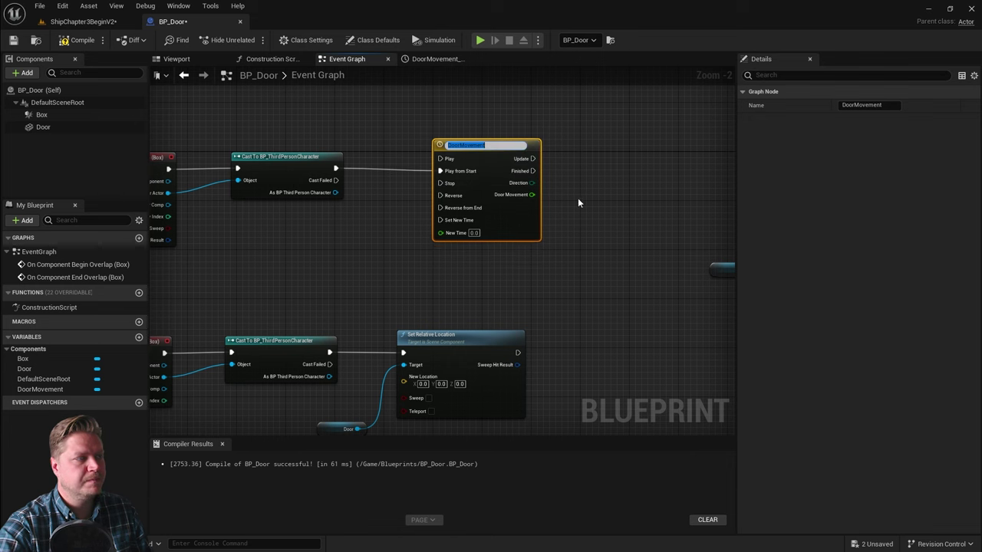
Step: Connect DoorMovement's Update to Set Relative Location and its Door Movement output to New Location Z
right_click_drag(611, 203, 464, 208)
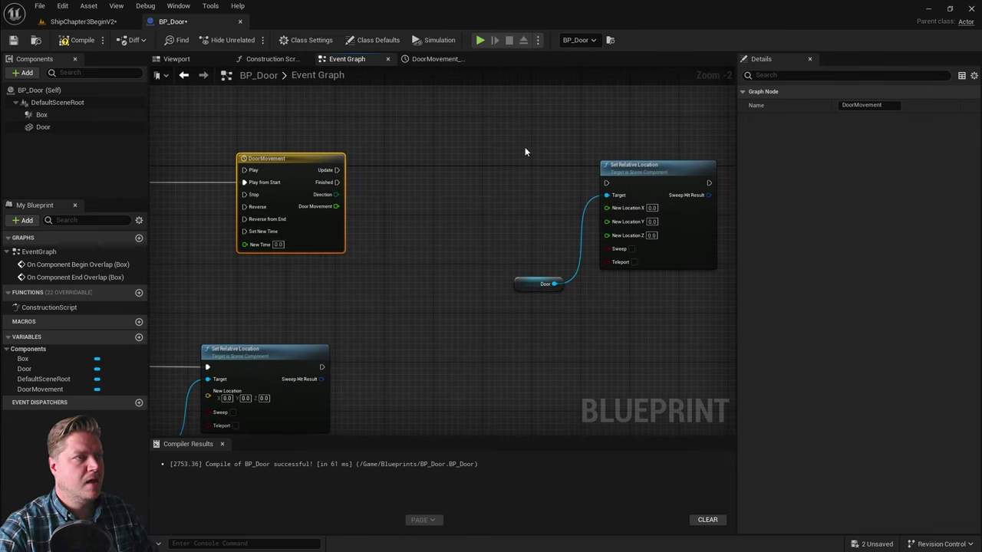
left_click_drag(525, 146, 638, 278)
left_click_drag(660, 172, 569, 172)
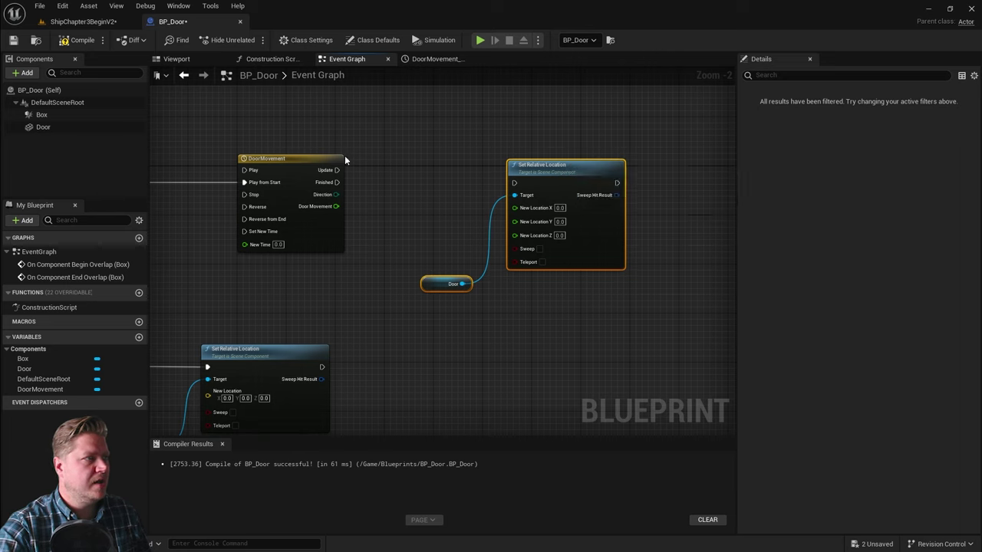
left_click_drag(337, 170, 541, 152)
left_click(471, 203)
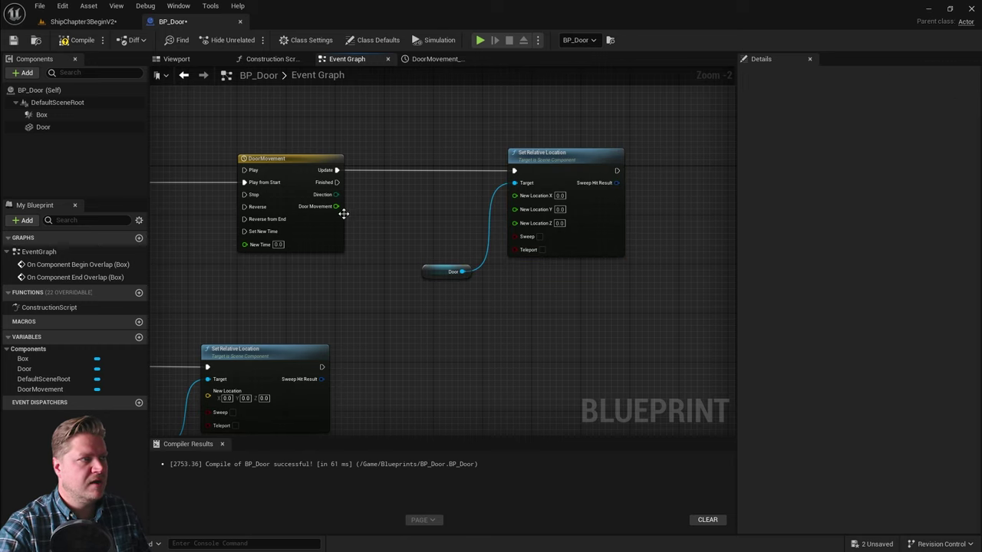
left_click_drag(335, 207, 307, 217)
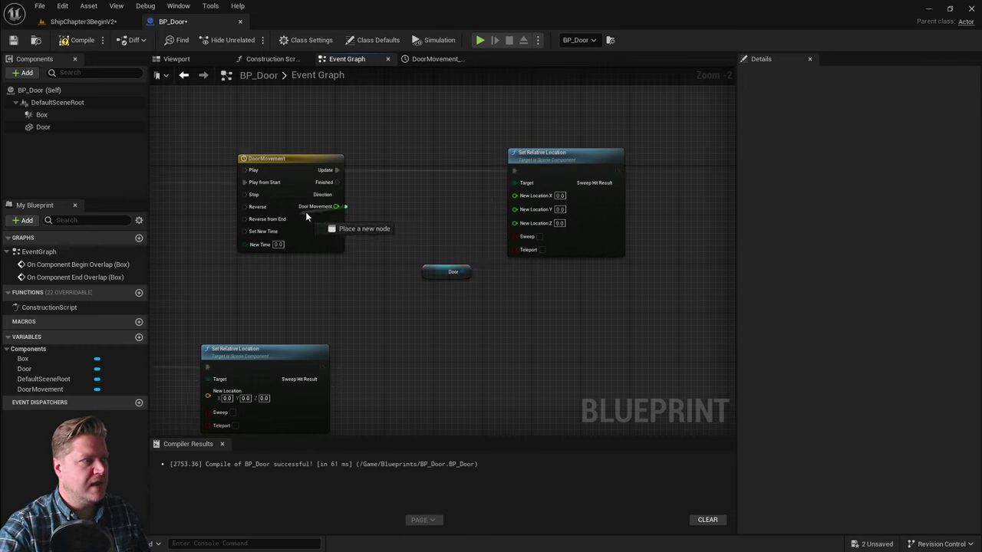
left_click_drag(503, 222, 515, 222)
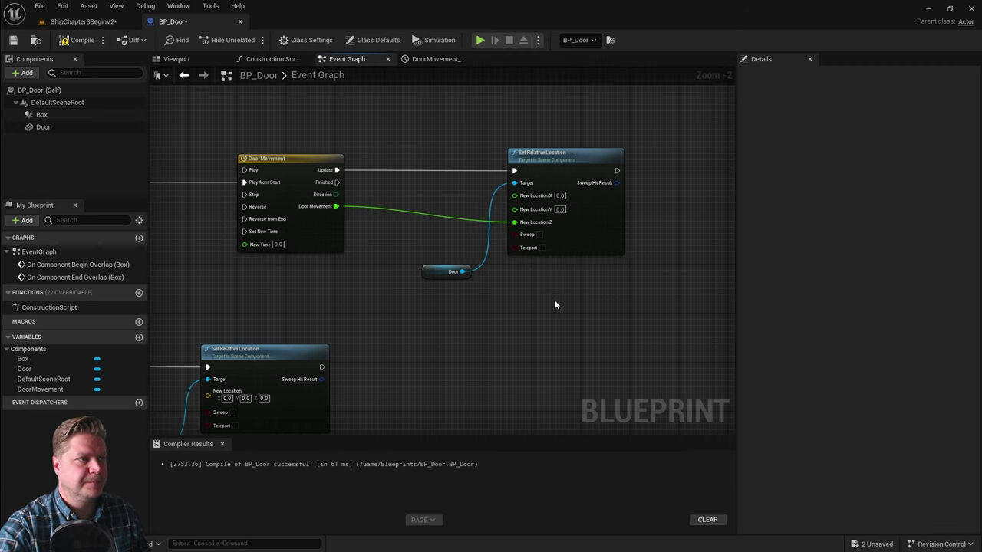
right_click_drag(404, 289, 514, 265)
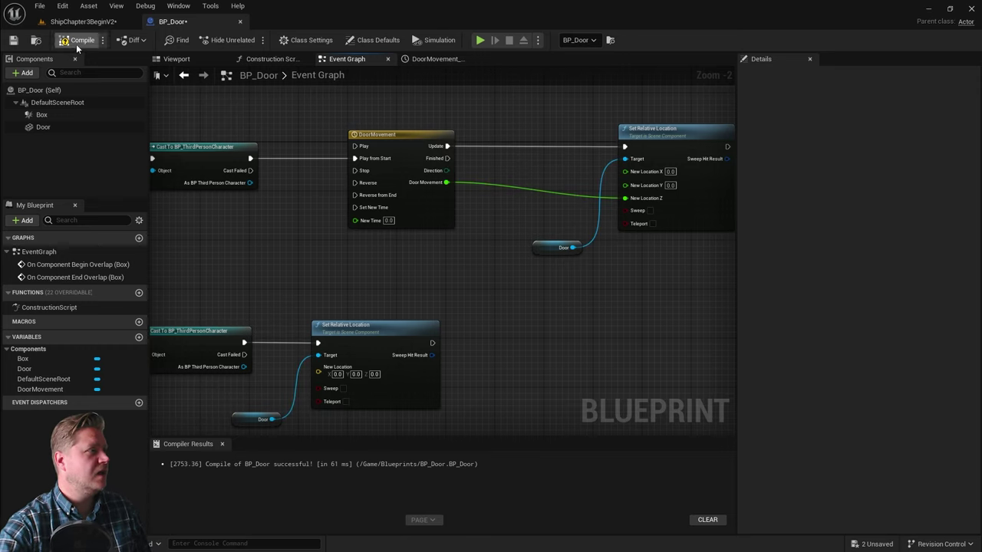
left_click(80, 22)
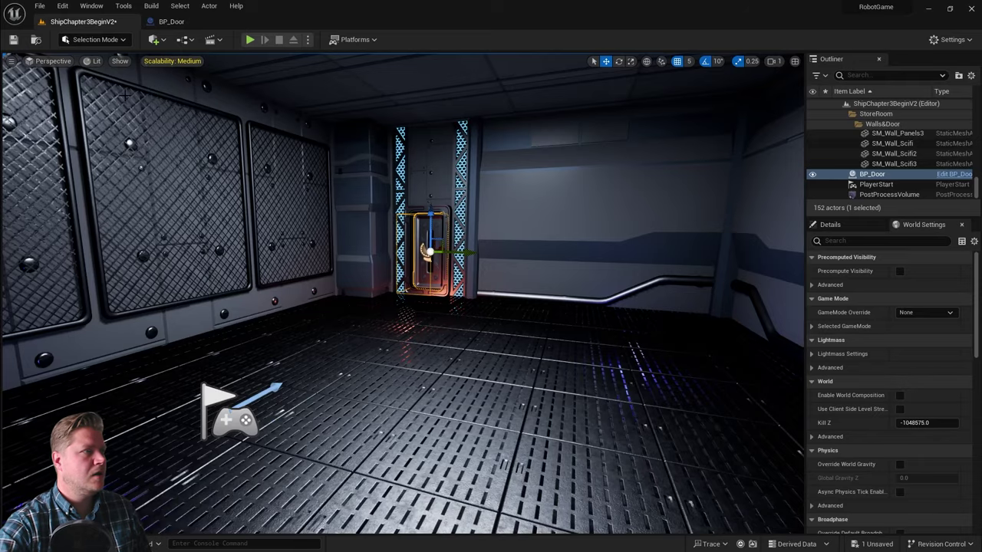
Step: Play the level, walk the character to the door and away with W, S, D, then stop
left_click(250, 39)
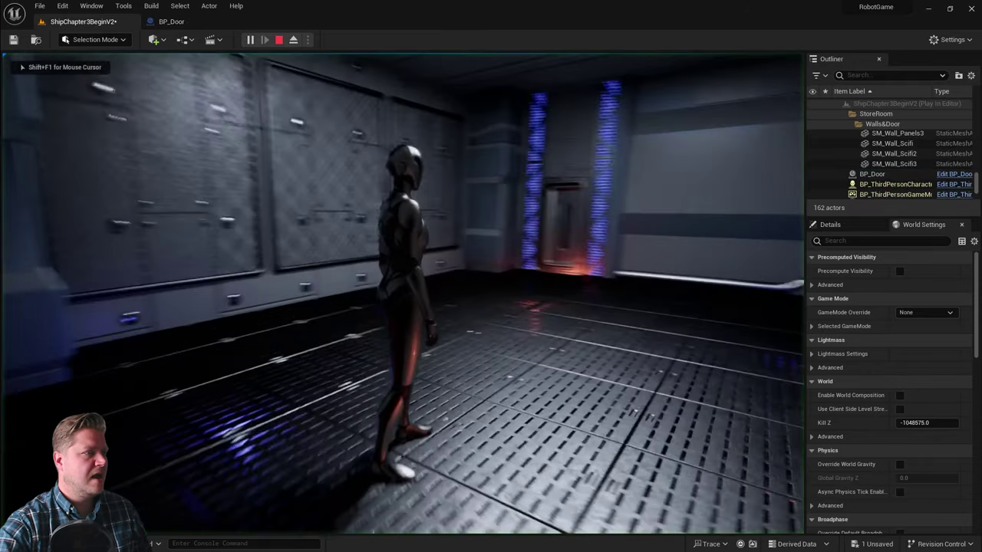
key("w")
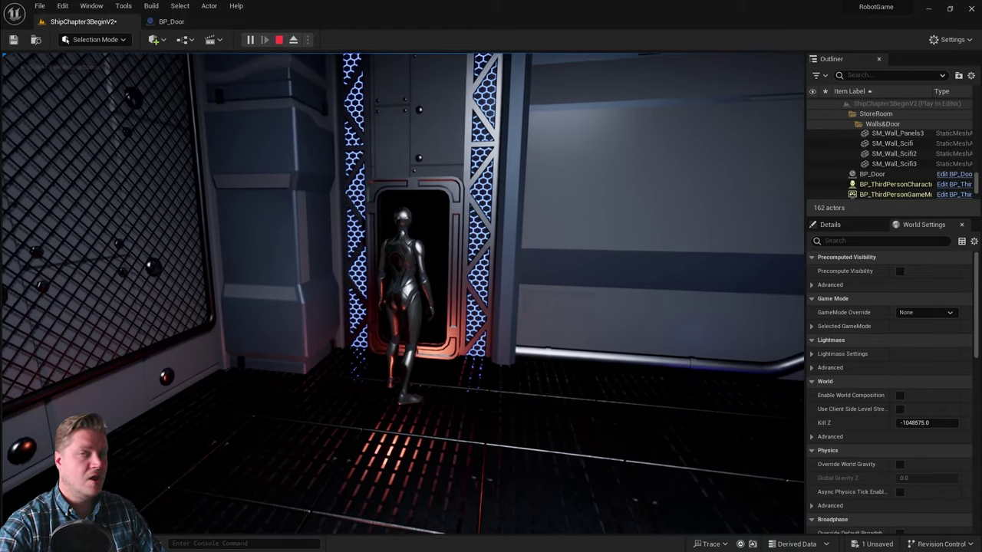
key("s")
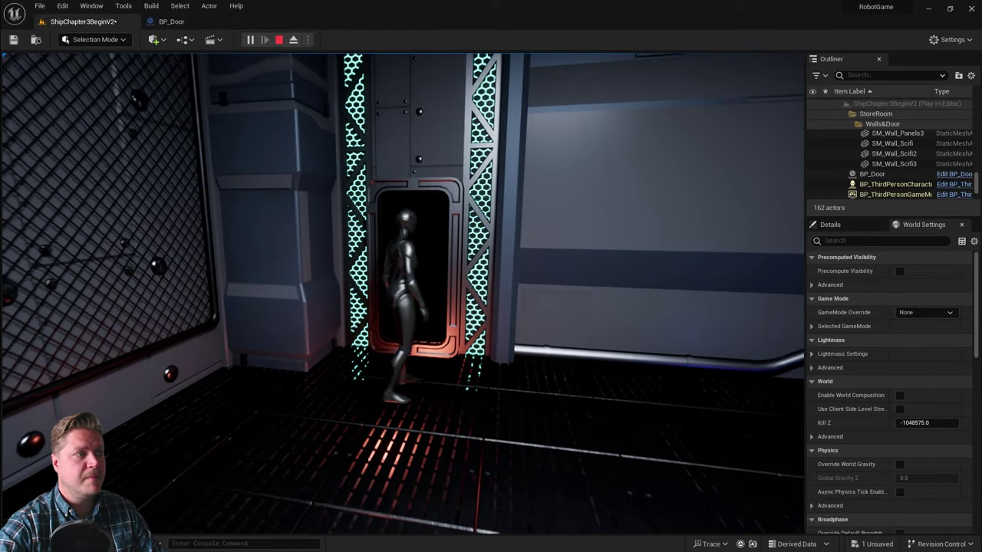
key("d")
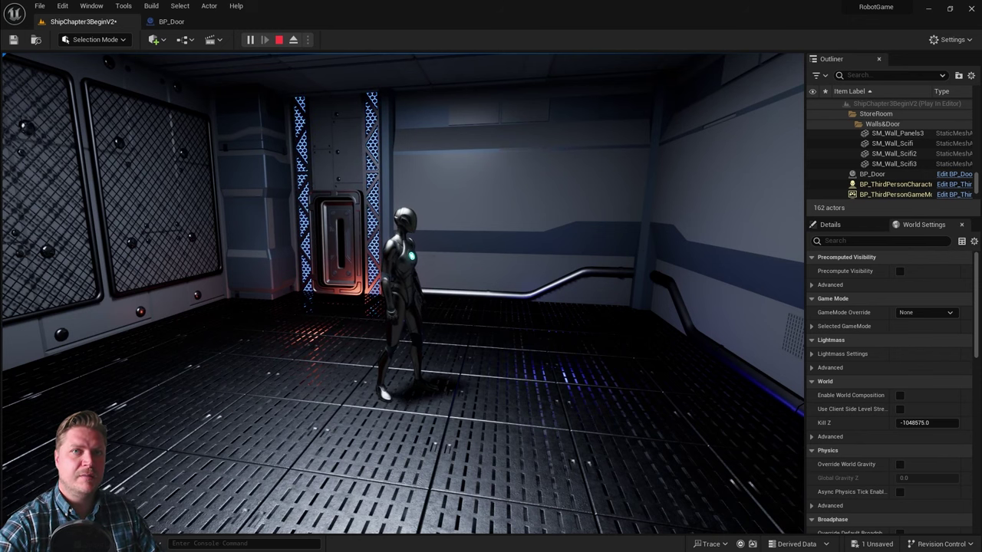
key("Escape")
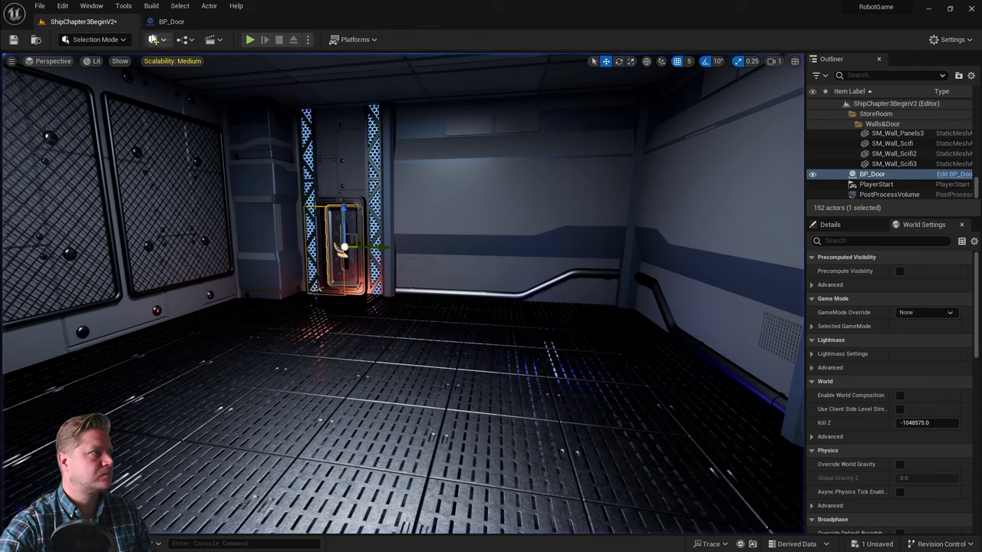
Step: Move the lower Set Relative Location and Door nodes right and split its New Location pin
left_click(192, 24)
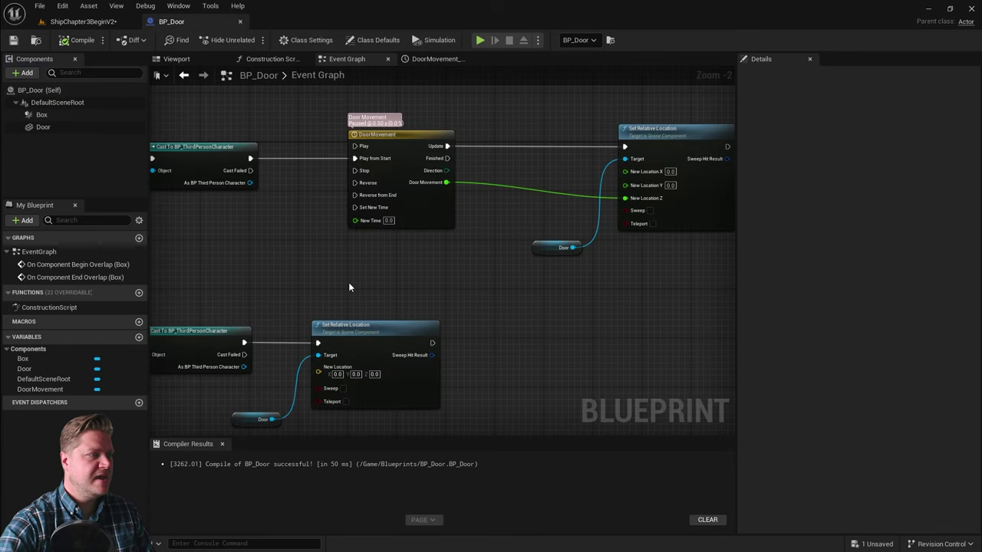
left_click_drag(261, 286, 370, 413)
right_click_drag(370, 413, 371, 357)
scroll(500, 336, "down", 1)
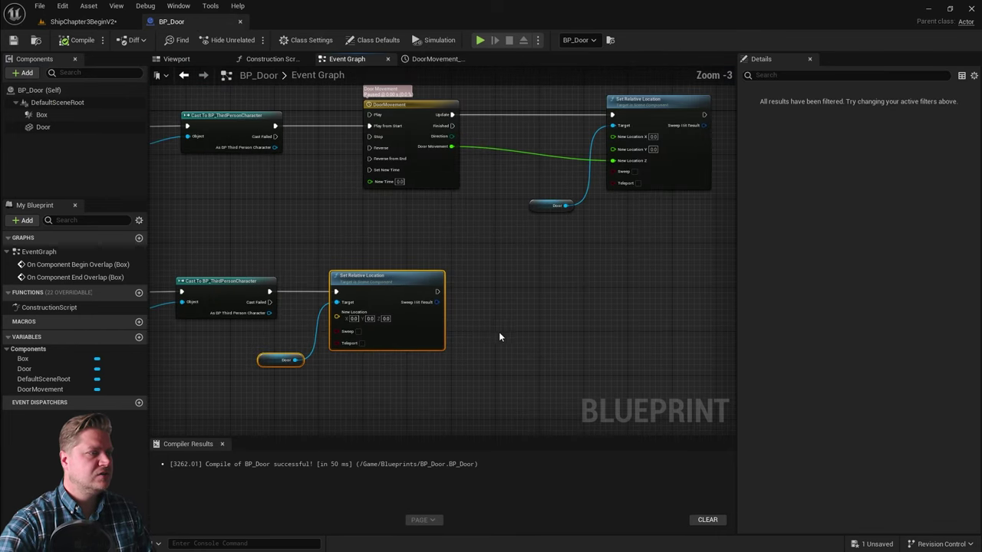
left_click_drag(375, 280, 652, 279)
left_click(626, 238)
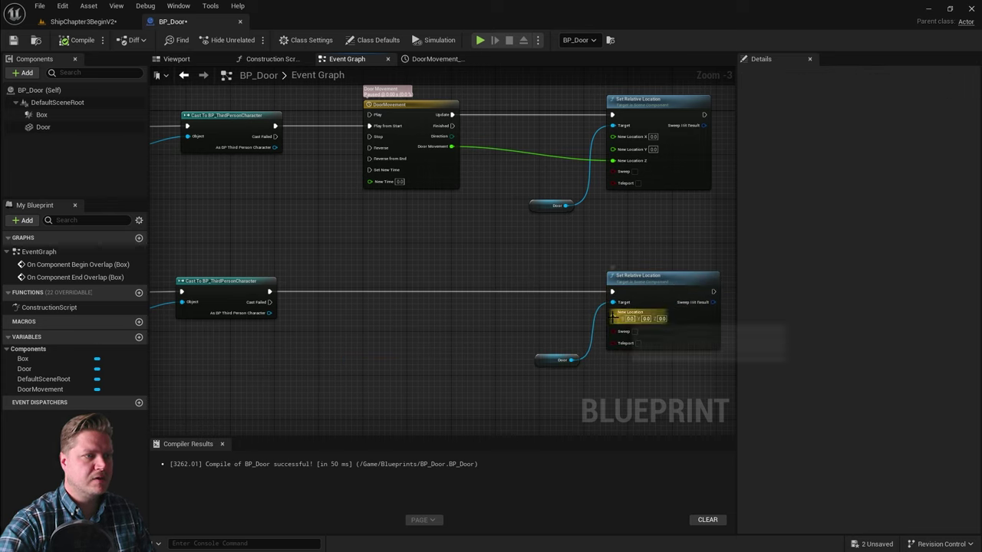
right_click(612, 316)
left_click(638, 346)
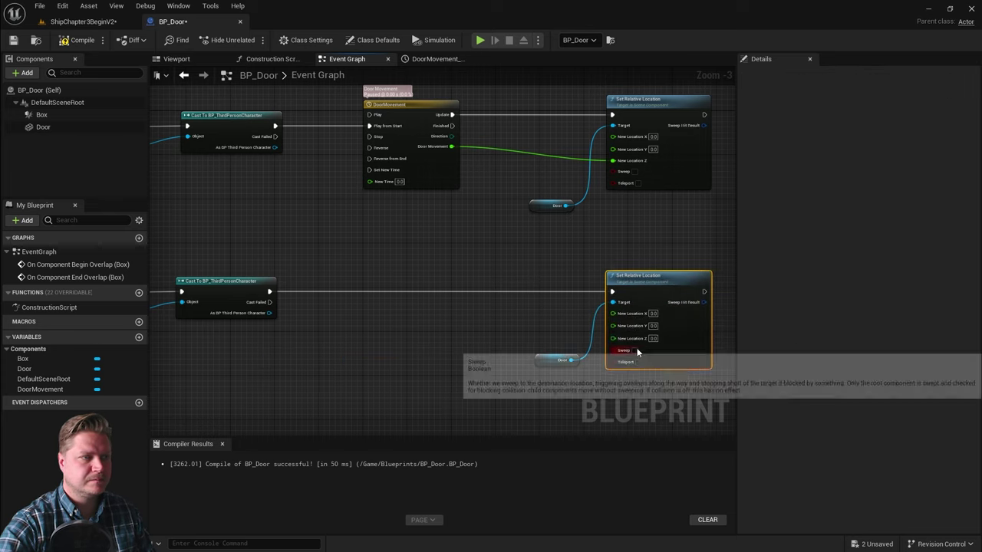
Step: Duplicate the DoorMovement timeline and place the copy beside the end-overlap cast
scroll(460, 335, "down", 2)
scroll(454, 338, "up", 2)
right_click_drag(453, 340, 517, 422)
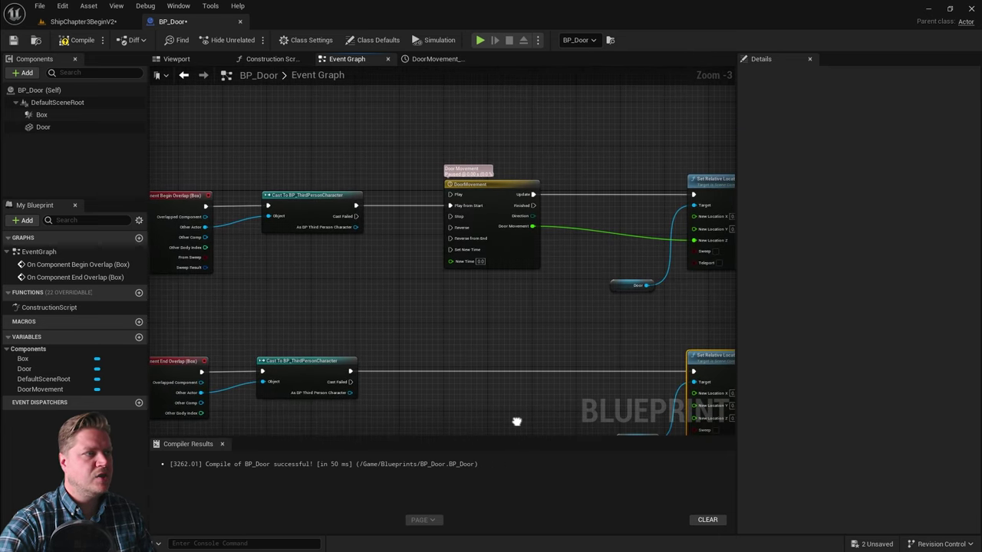
scroll(476, 334, "up", 2)
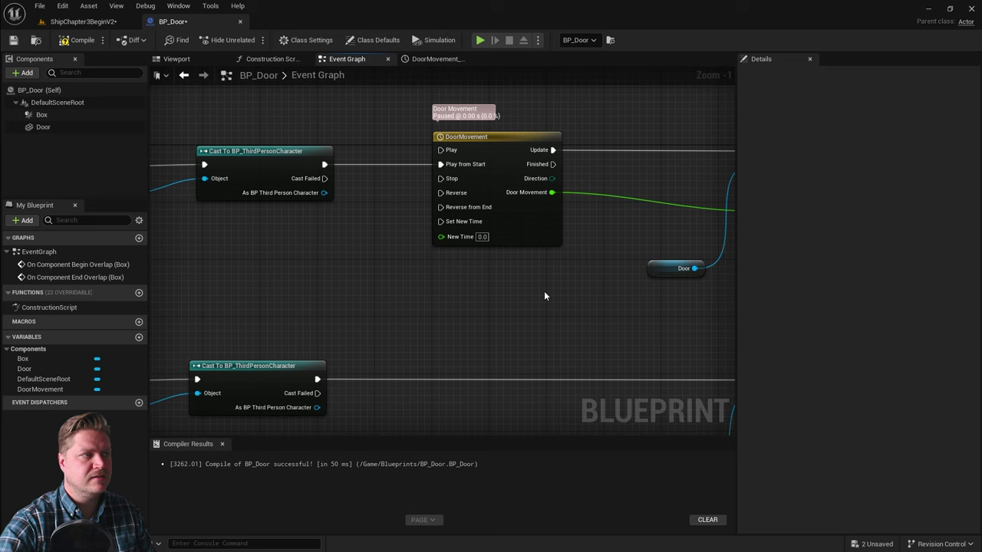
scroll(544, 296, "down", 1)
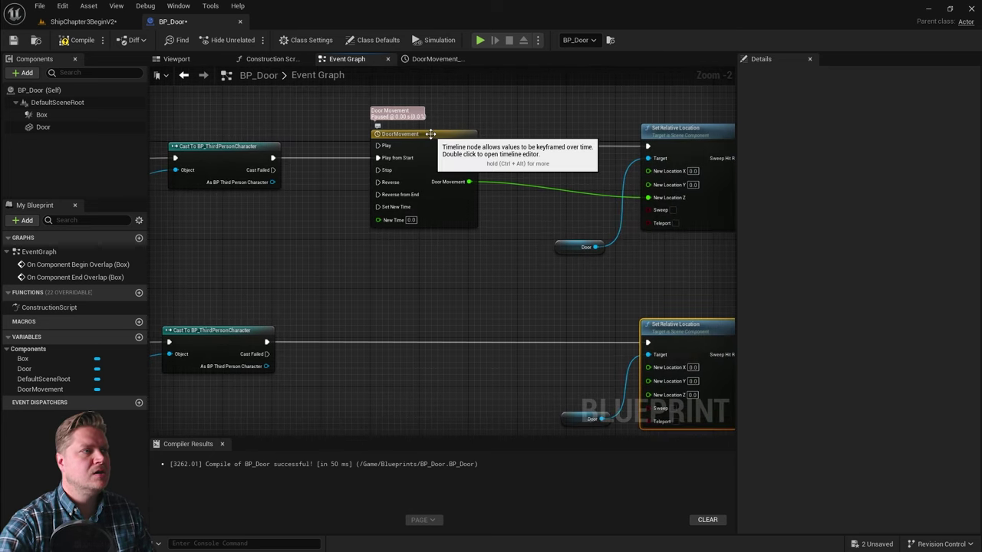
left_click(430, 135)
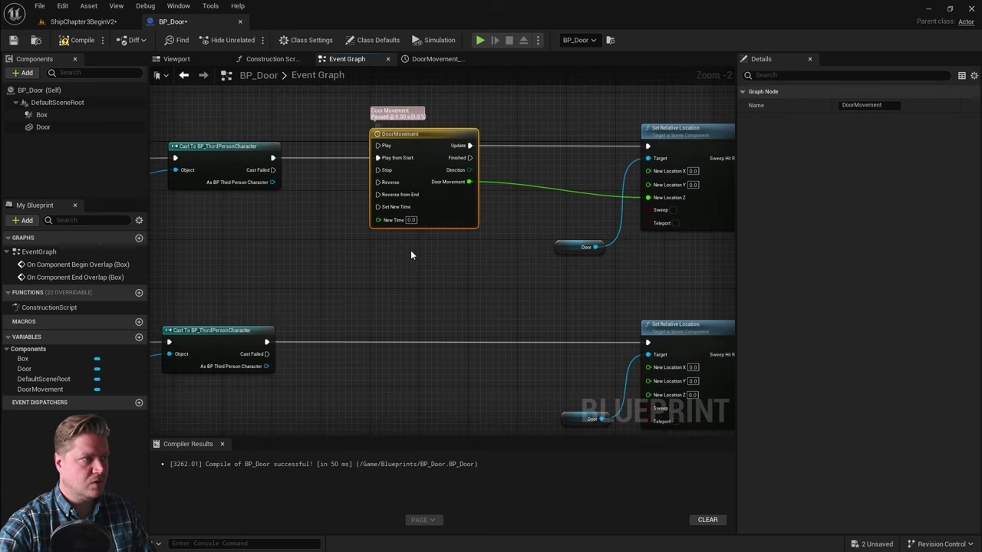
key("ctrl+c")
key("ctrl+v")
left_click_drag(430, 322, 404, 284)
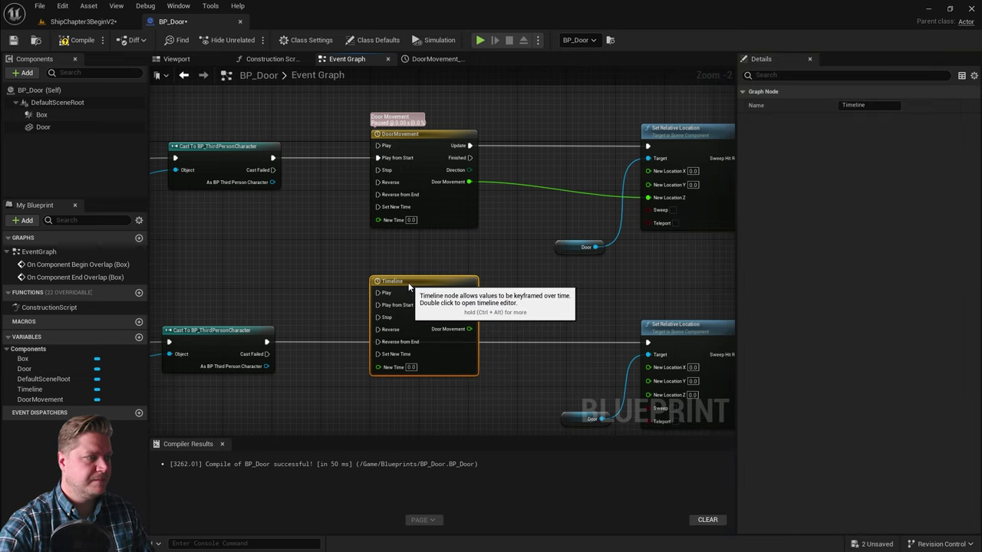
Step: Wire the end-overlap cast to Reverse from End, and the copy's Update and output to the lower Set Relative Location and New Location Z
left_click_drag(267, 342, 376, 342)
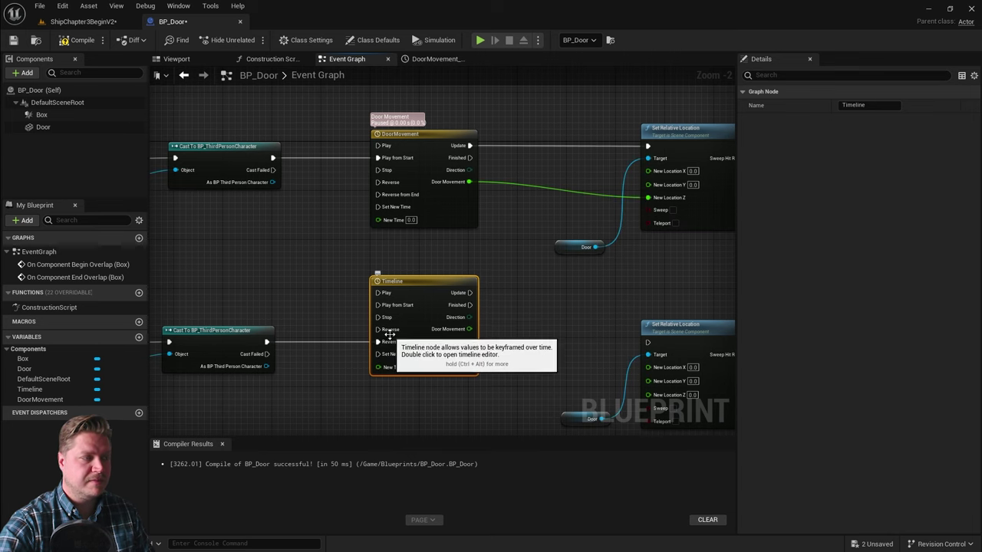
right_click_drag(546, 344, 435, 284)
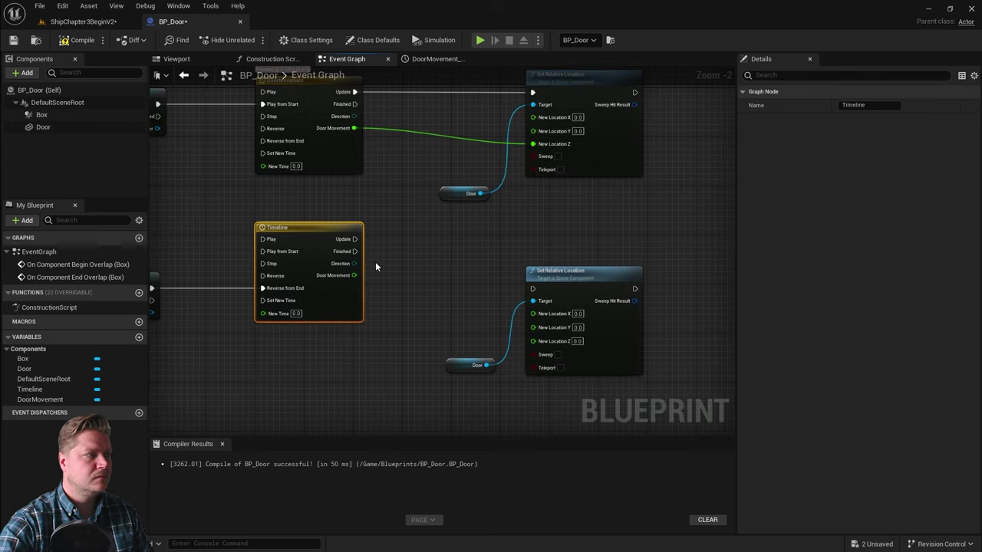
left_click_drag(355, 238, 533, 289)
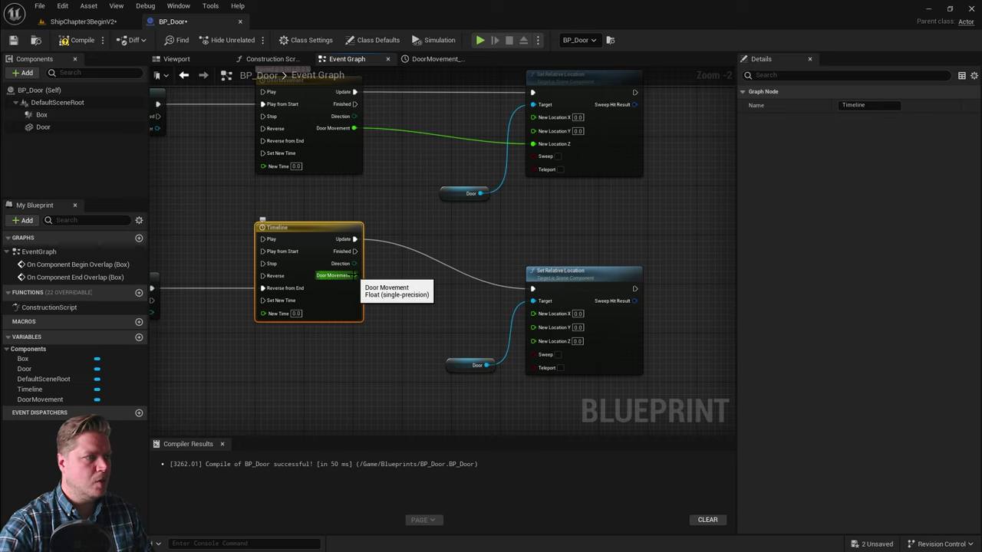
left_click_drag(355, 276, 532, 341)
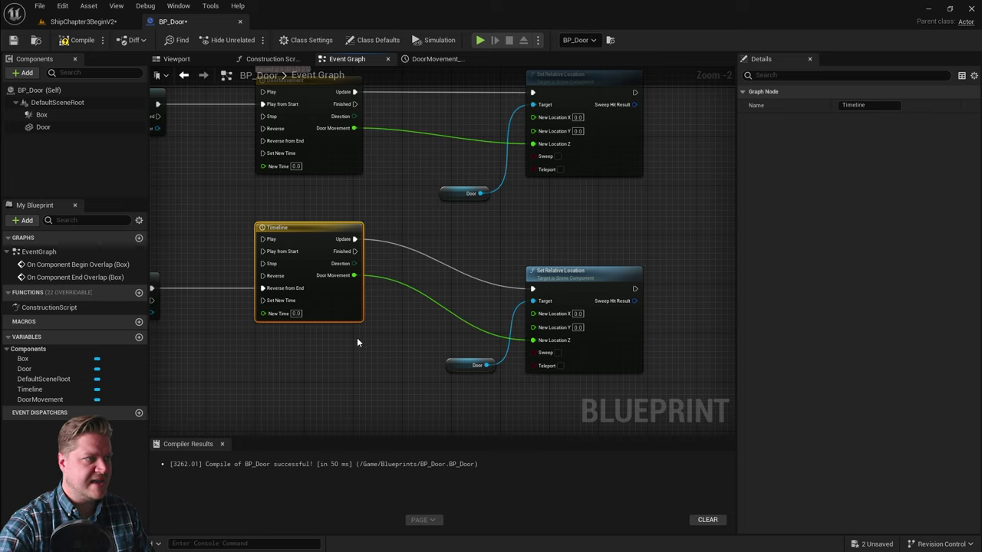
scroll(408, 360, "down", 2)
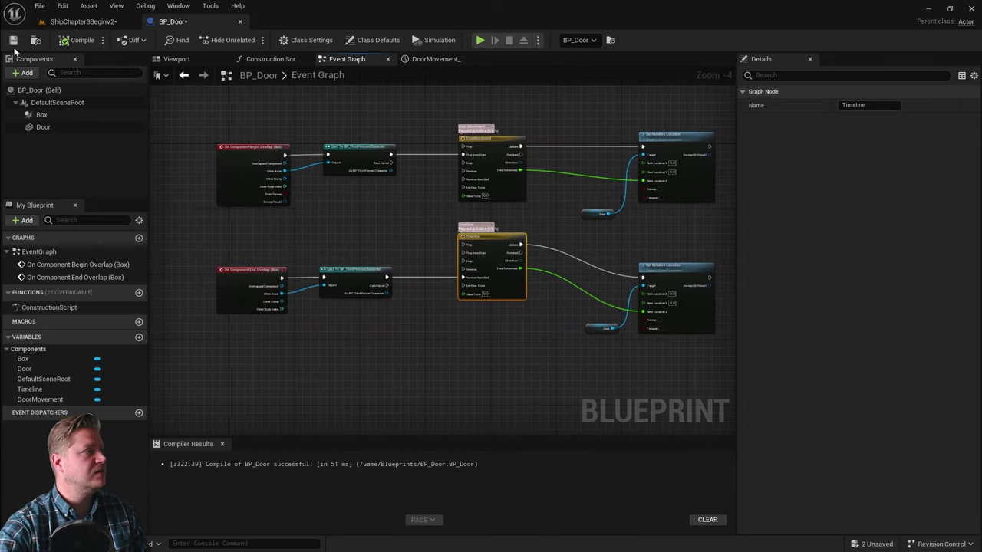
Step: Play the level and walk the character into the doorway, back out, and toward it again
left_click(89, 22)
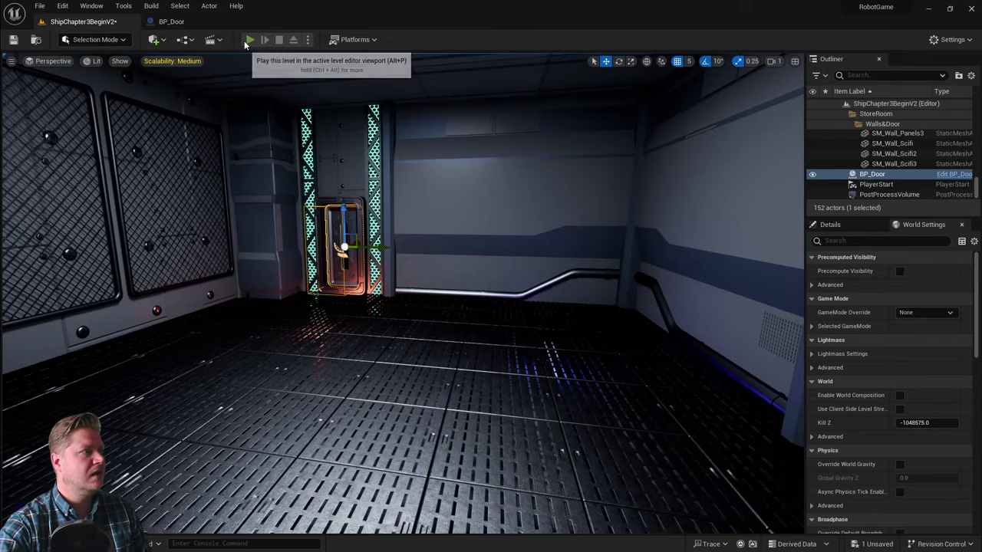
left_click(249, 39)
key("w")
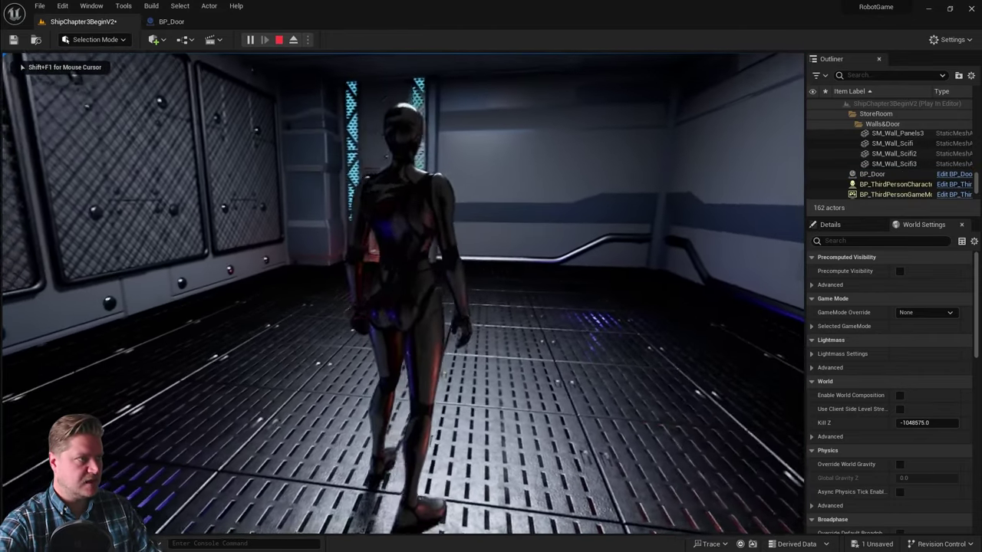
key("w")
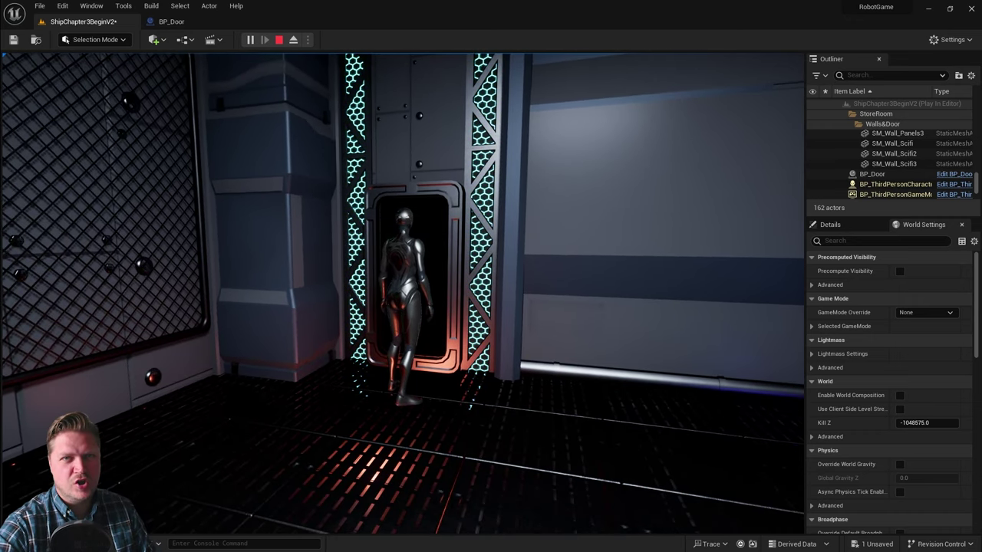
key("s")
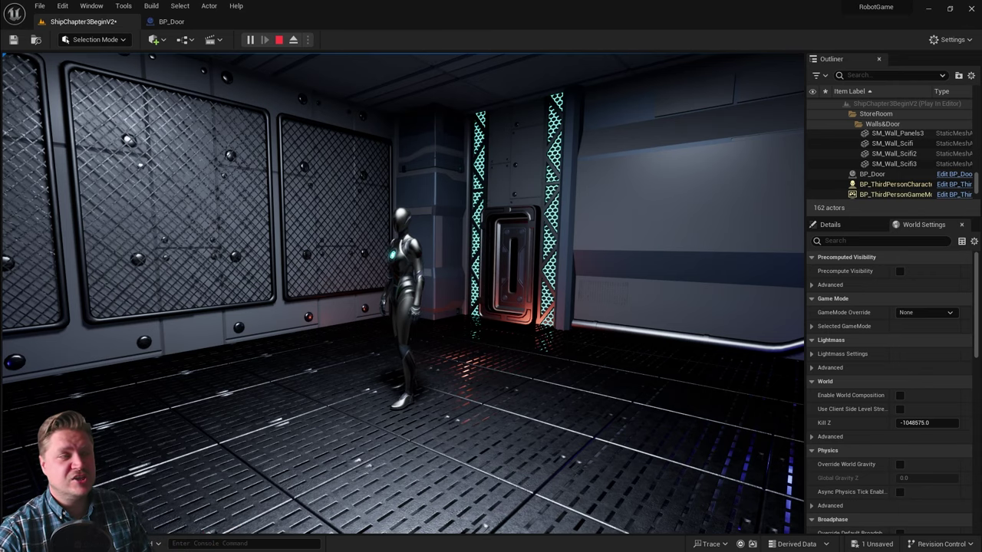
key("w")
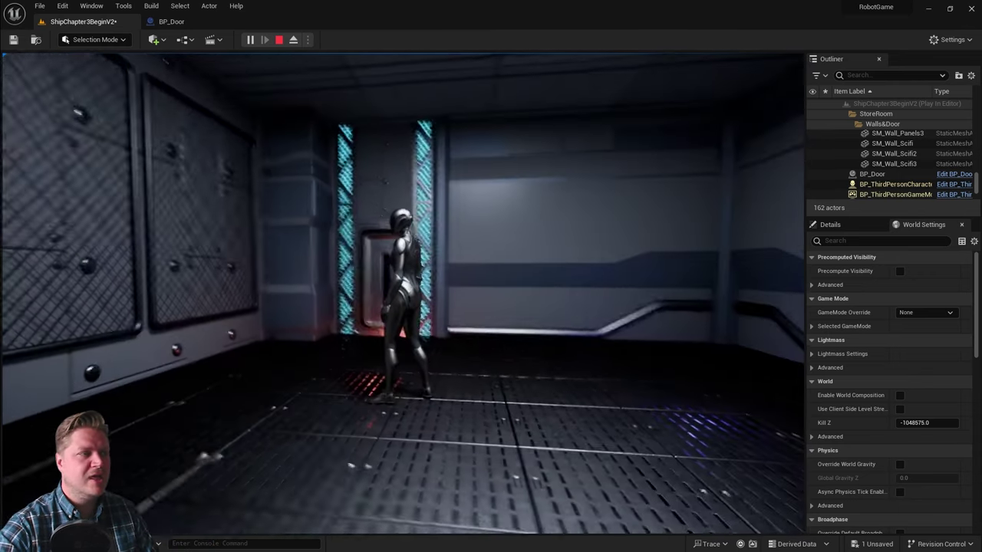
key("w")
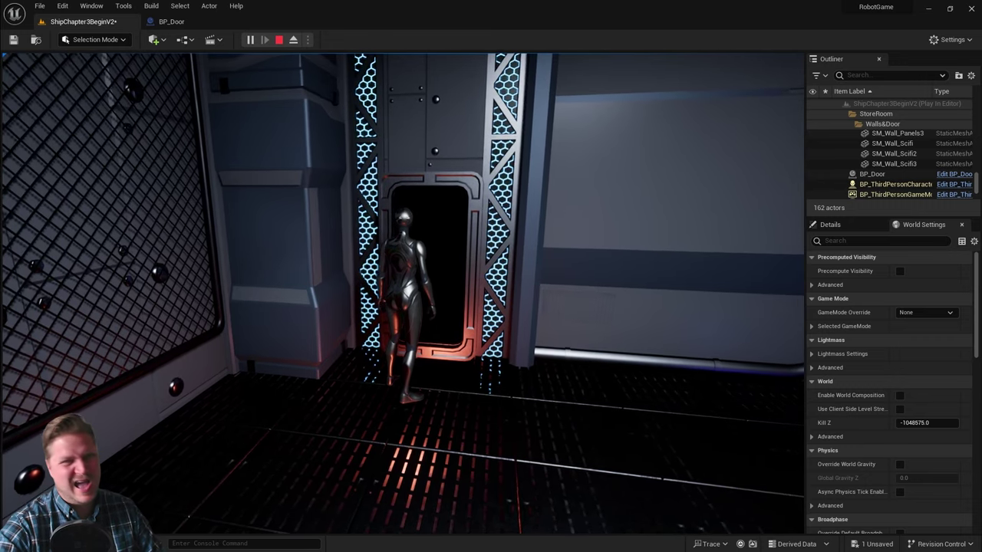
Step: Stop the play test and open the DoorMovement timeline curve in BP_Door
key("s")
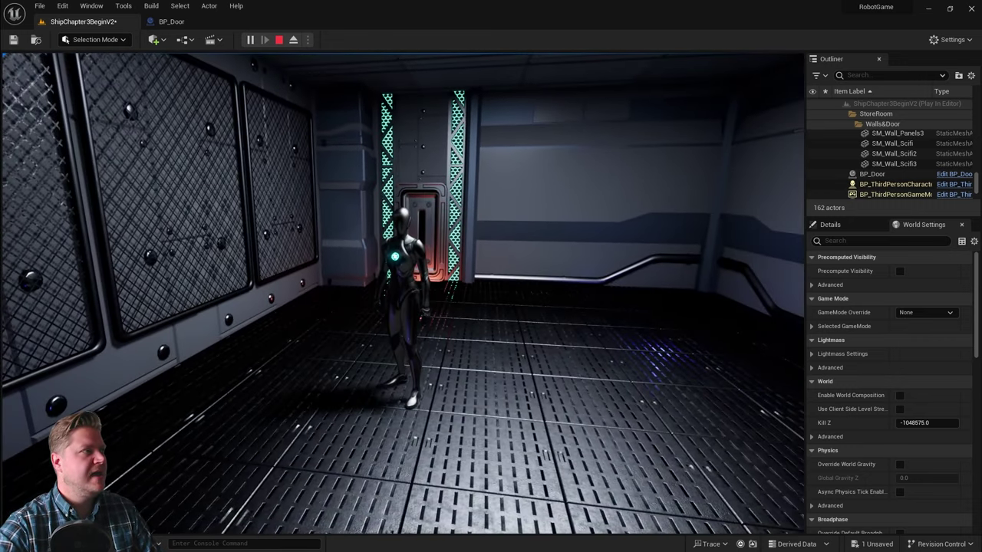
key("Escape")
left_click(171, 21)
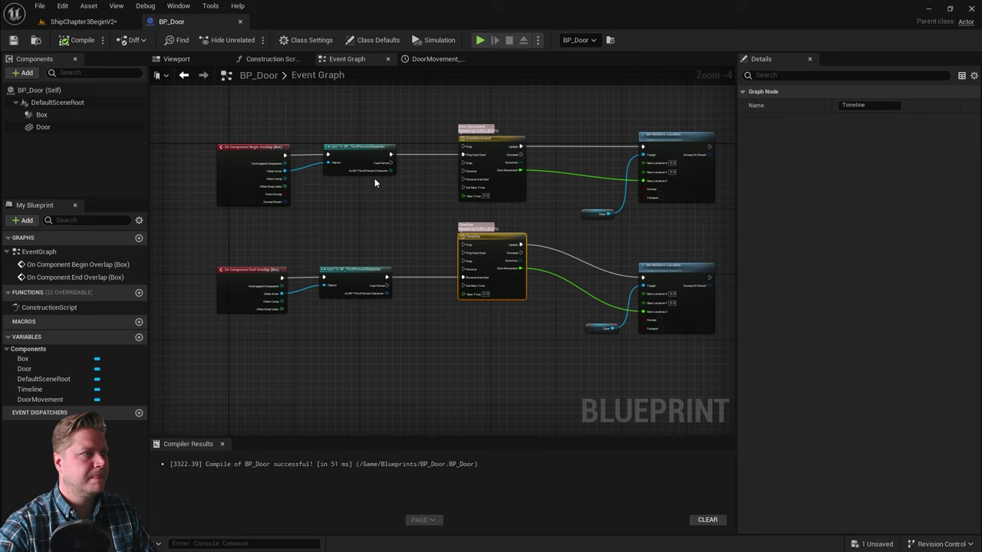
scroll(348, 230, "up", 2)
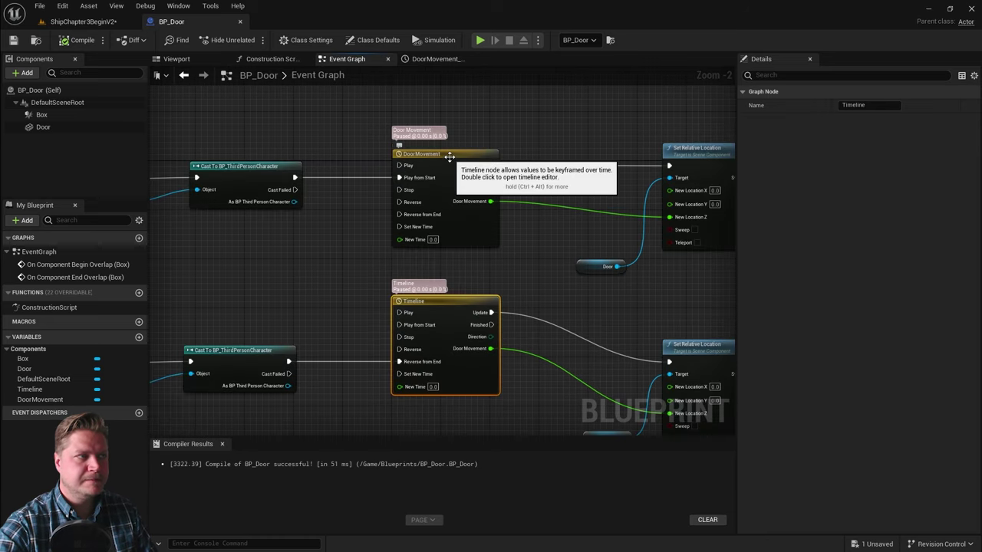
double_click(450, 157)
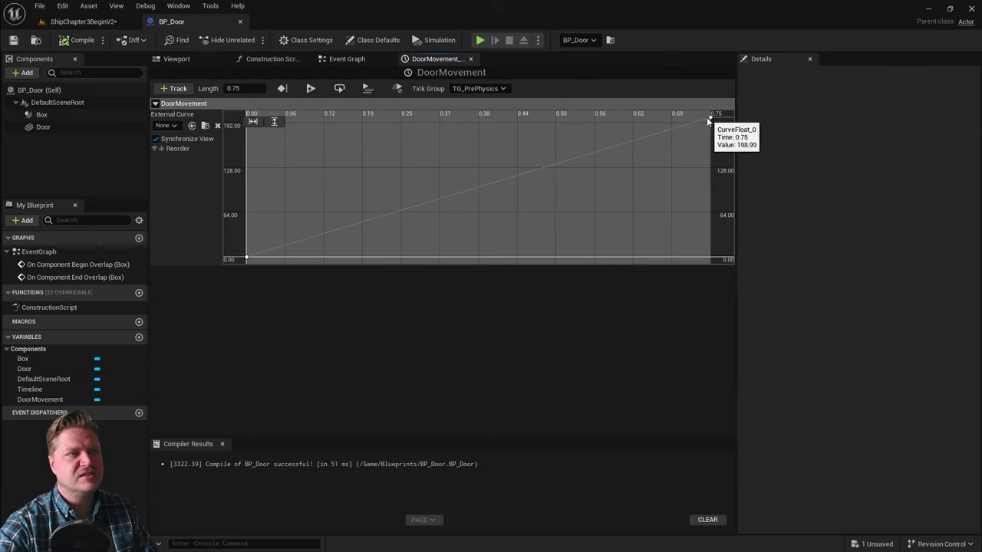
Step: Set both DoorMovement curve keys to Auto interpolation so the motion eases in and out
right_click(246, 258)
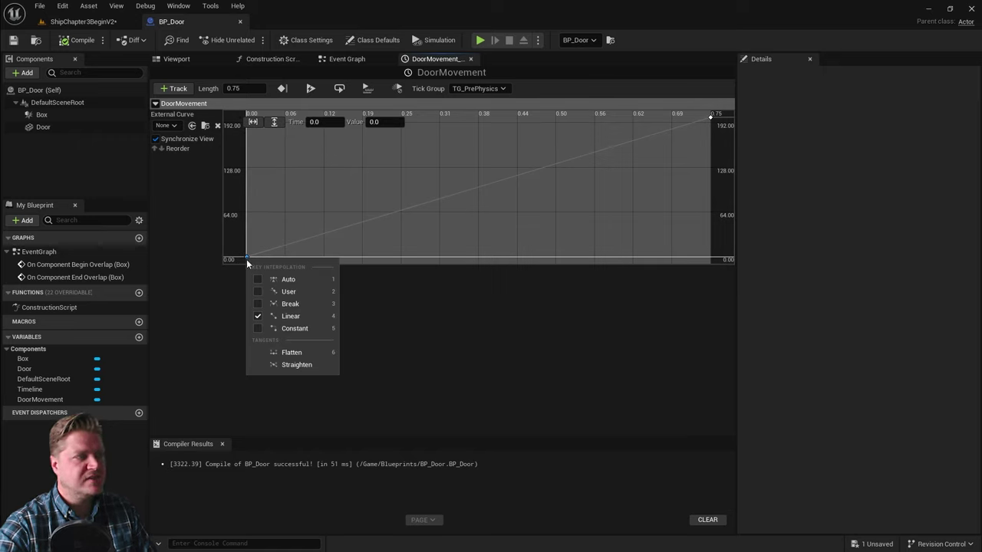
left_click(290, 280)
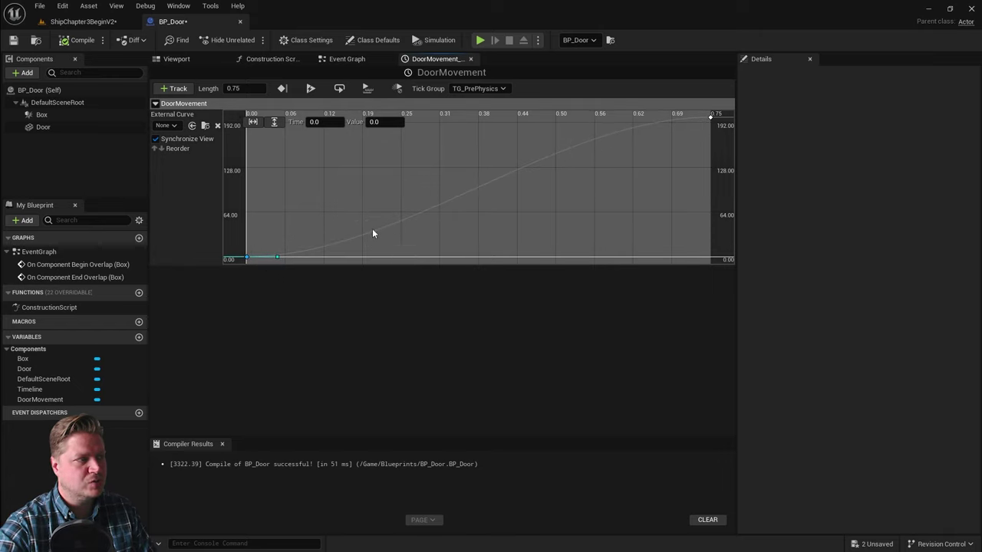
mouse_move(711, 118)
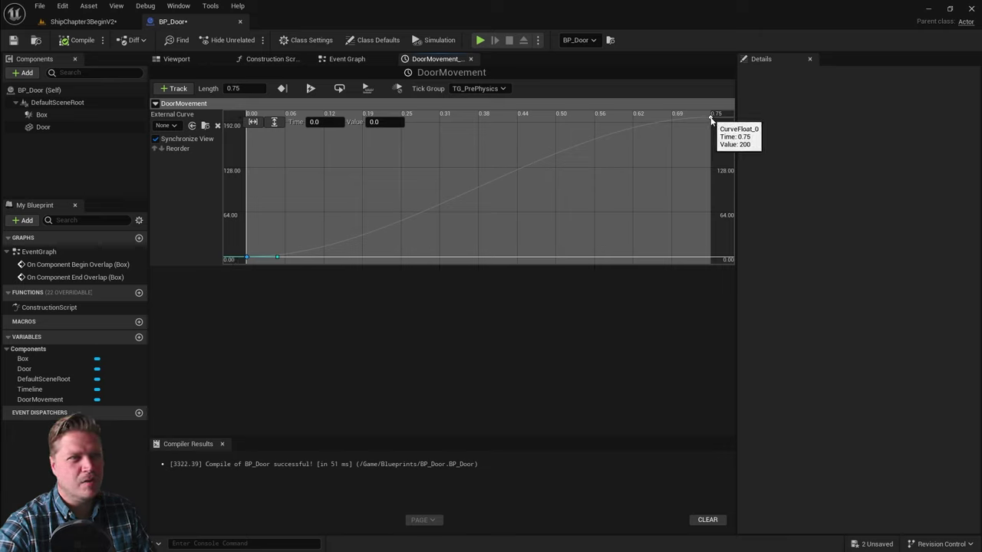
right_click(710, 116)
left_click(749, 139)
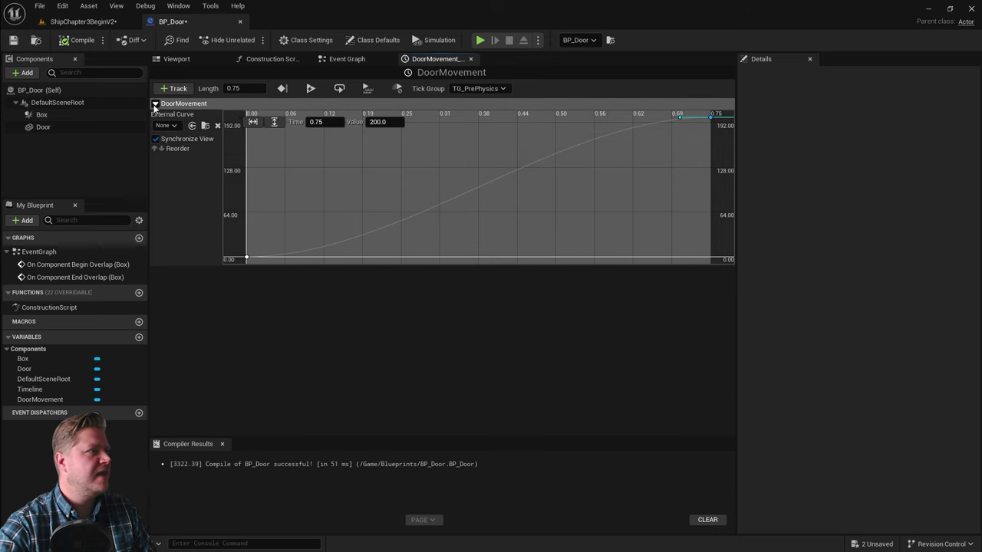
left_click(342, 61)
Step: Set both keys of the second Timeline's curve to Auto interpolation, then return to the level editor
left_click(455, 302)
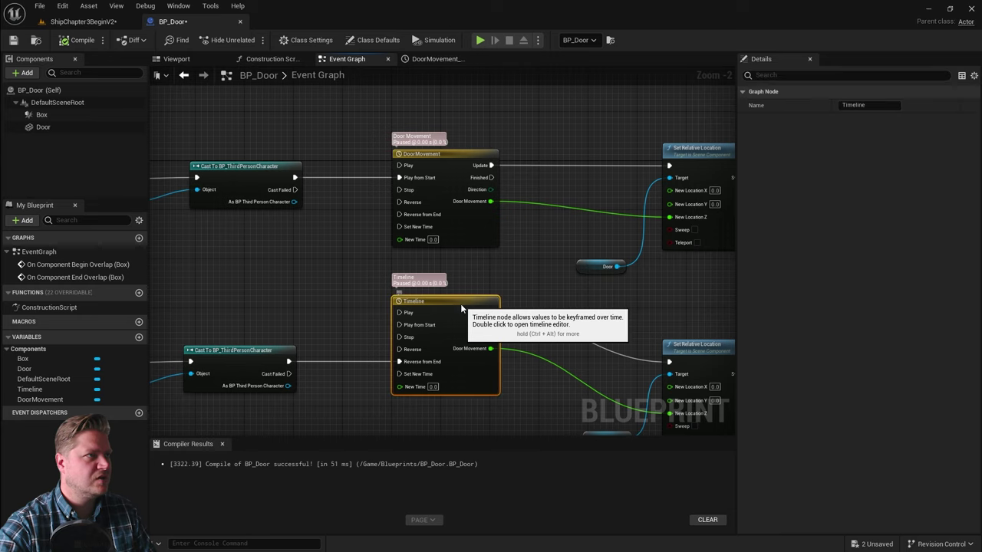
double_click(453, 301)
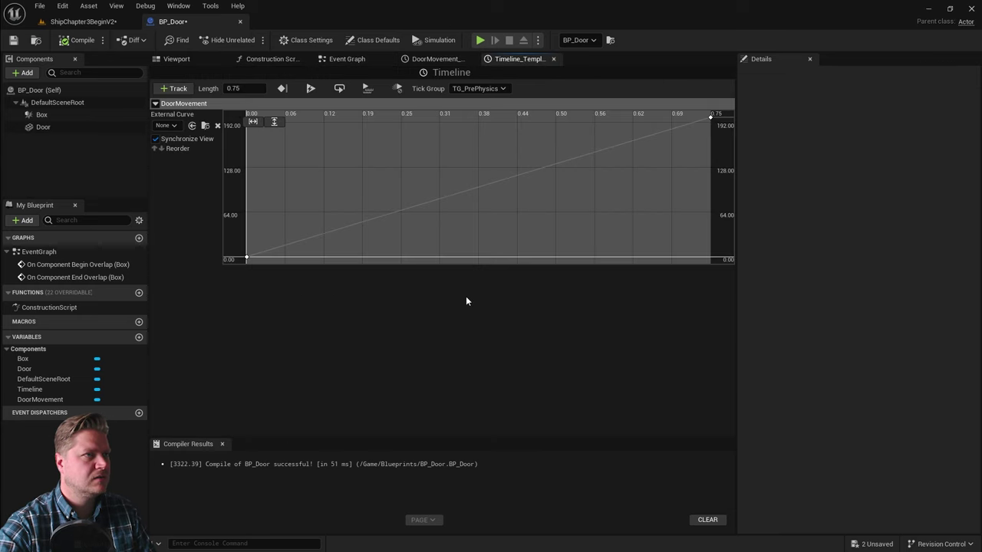
left_click(247, 258)
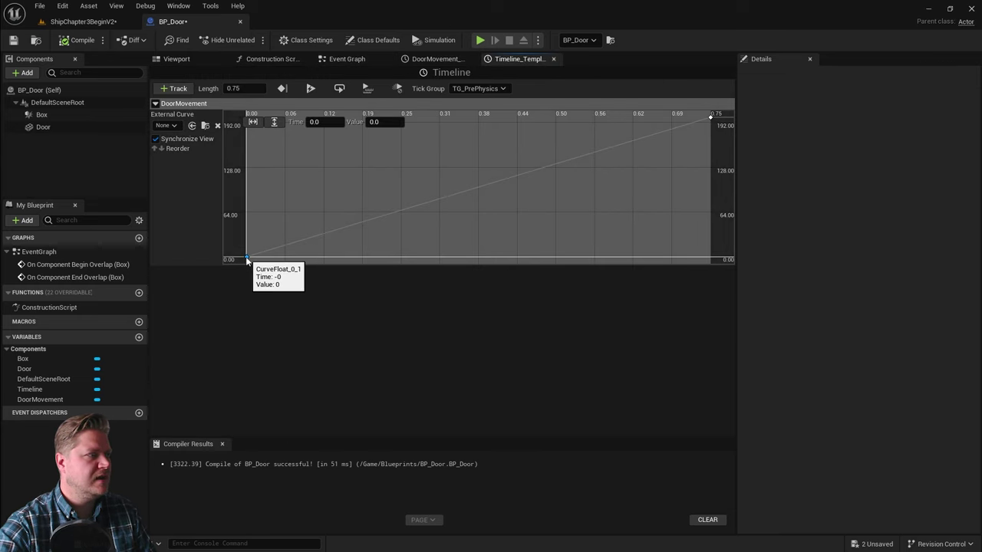
right_click(246, 258)
left_click(276, 278)
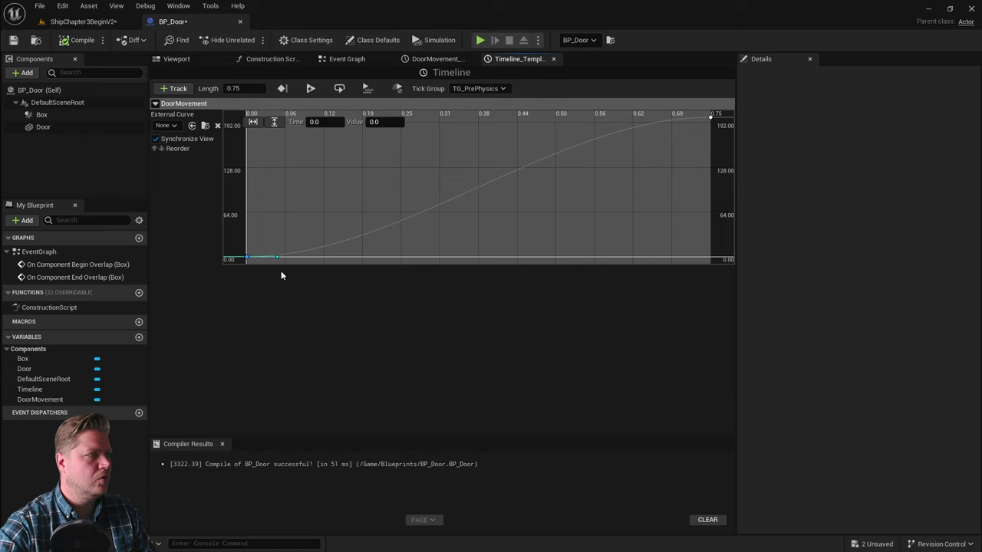
right_click(713, 118)
left_click(741, 144)
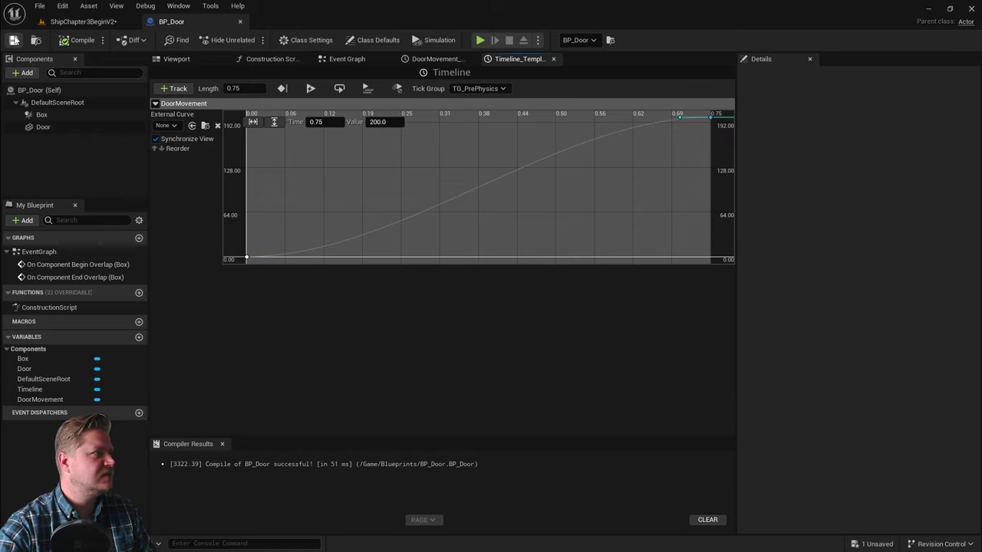
left_click(77, 22)
Step: Play the level and walk the character in and out of the doorway to test the eased door
left_click(250, 39)
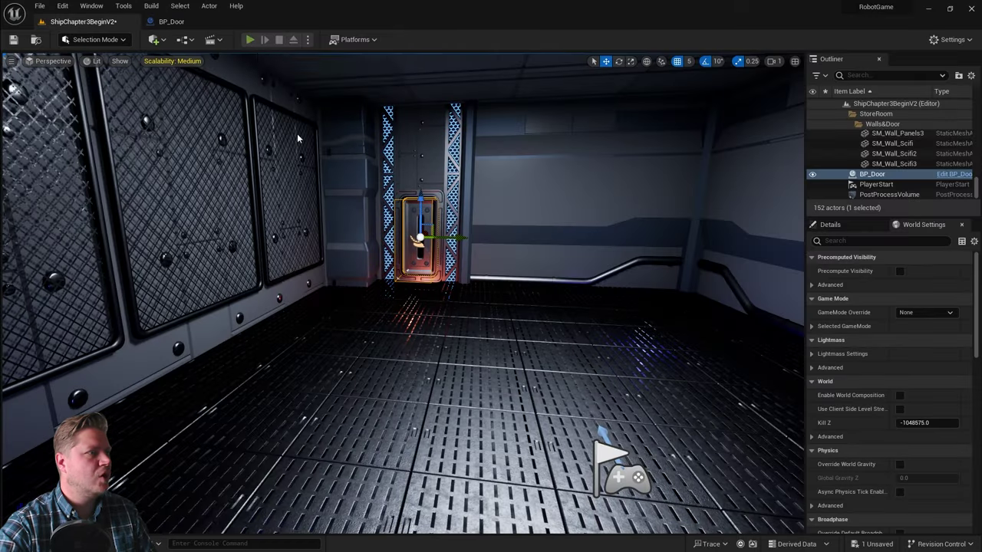
key("w")
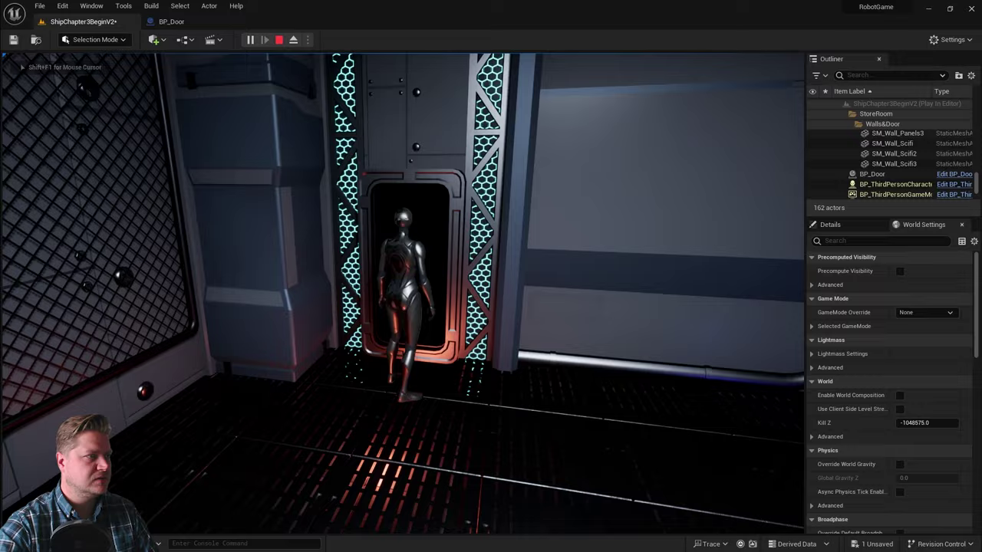
key("a")
key("s")
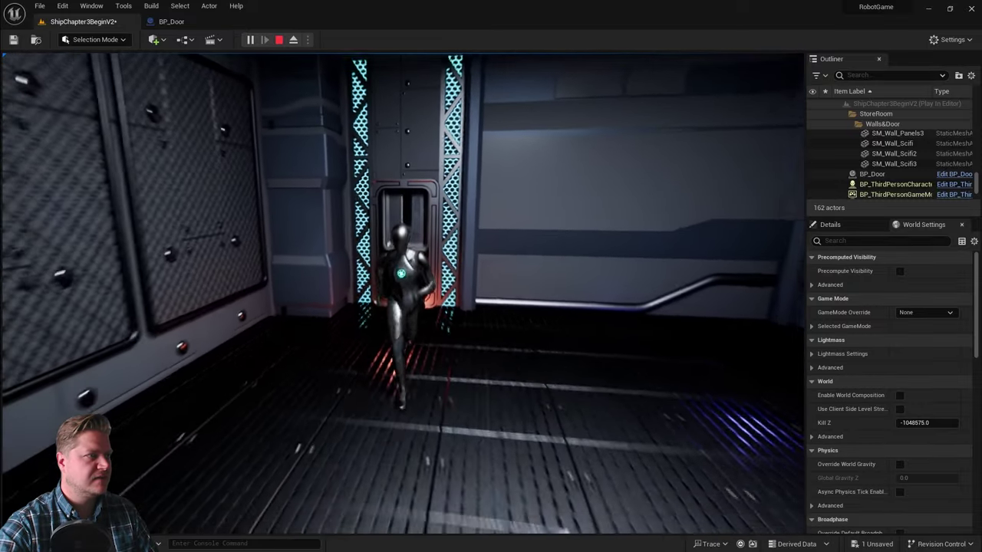
key("w")
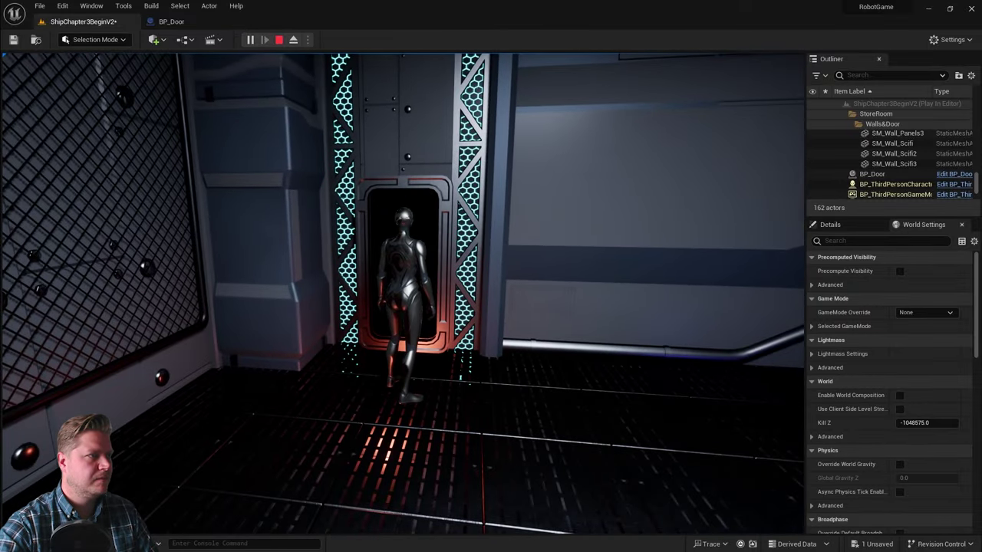
key("s")
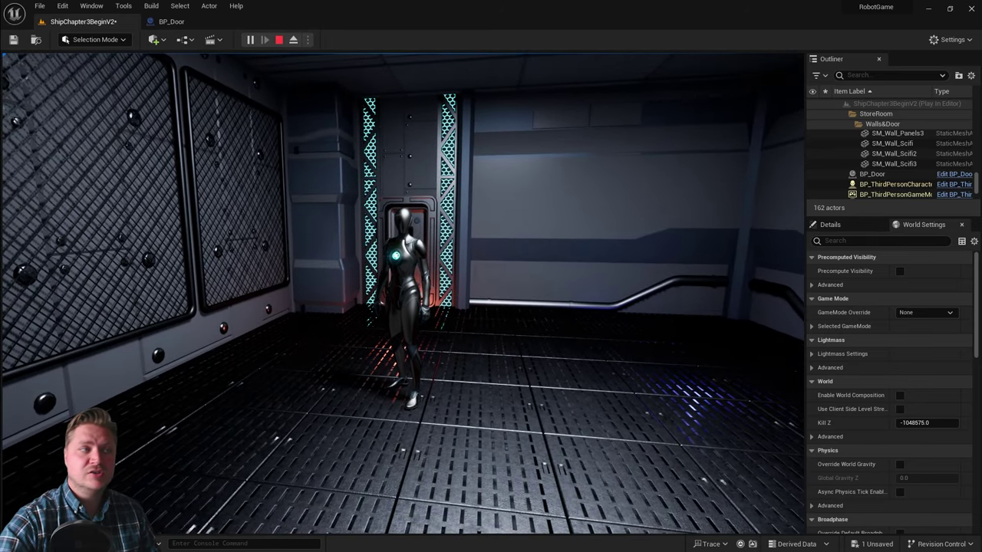
key("w")
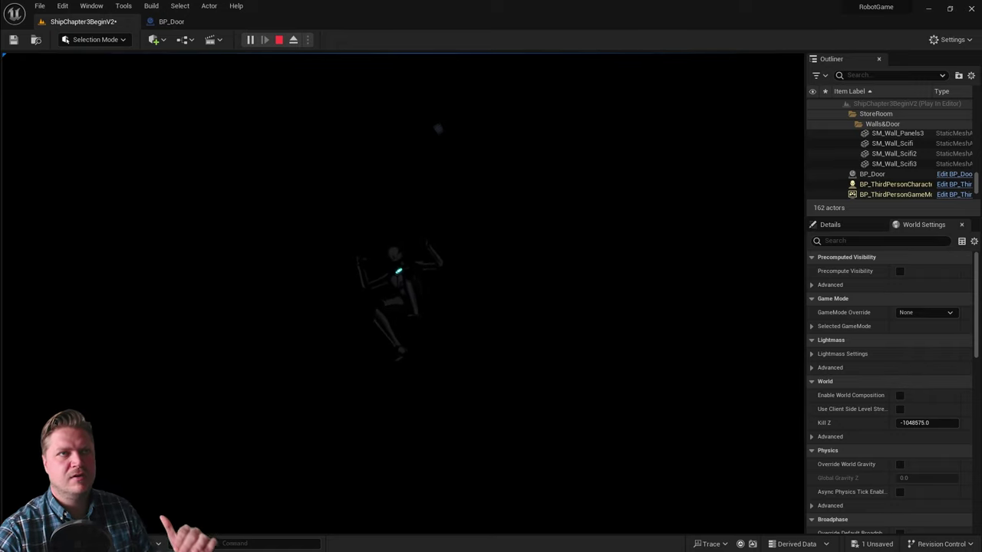
Step: Stop the play session and frame the viewport level on BP_Door in its wall
key("Escape")
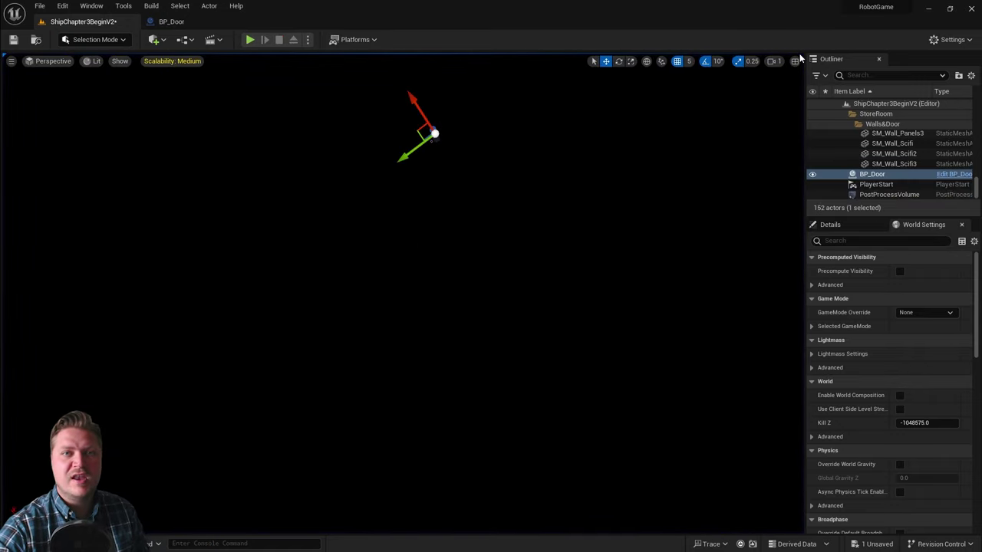
key("f")
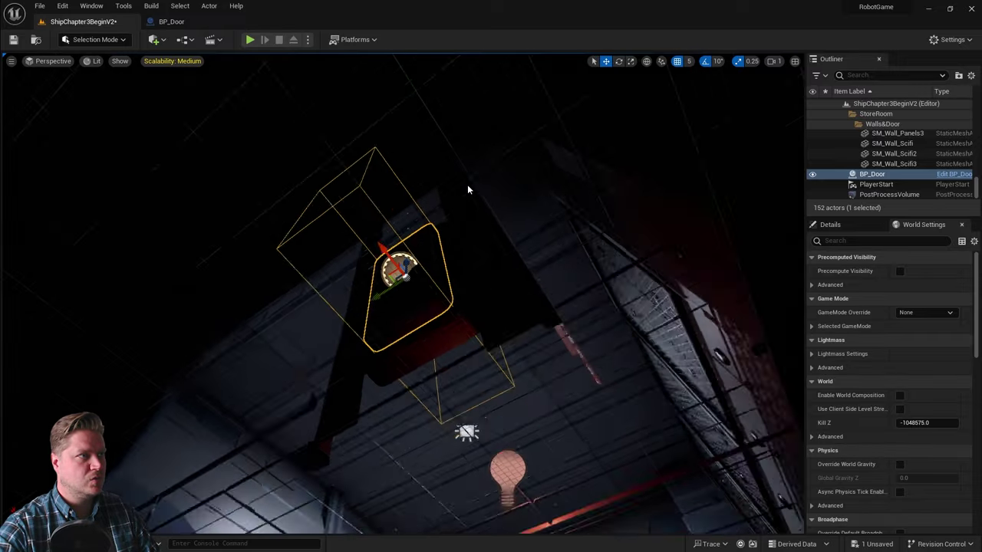
left_click_drag(526, 251, 564, 253, "alt")
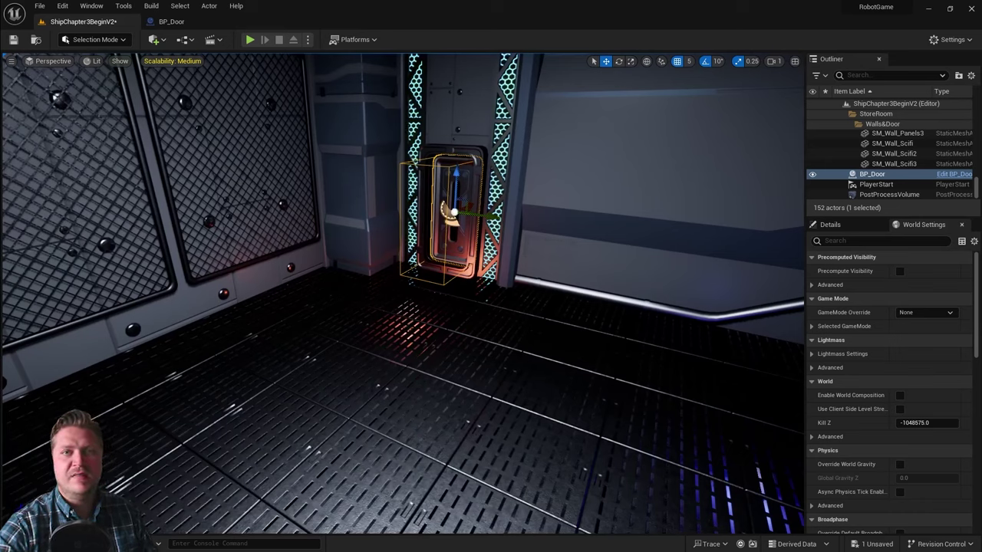